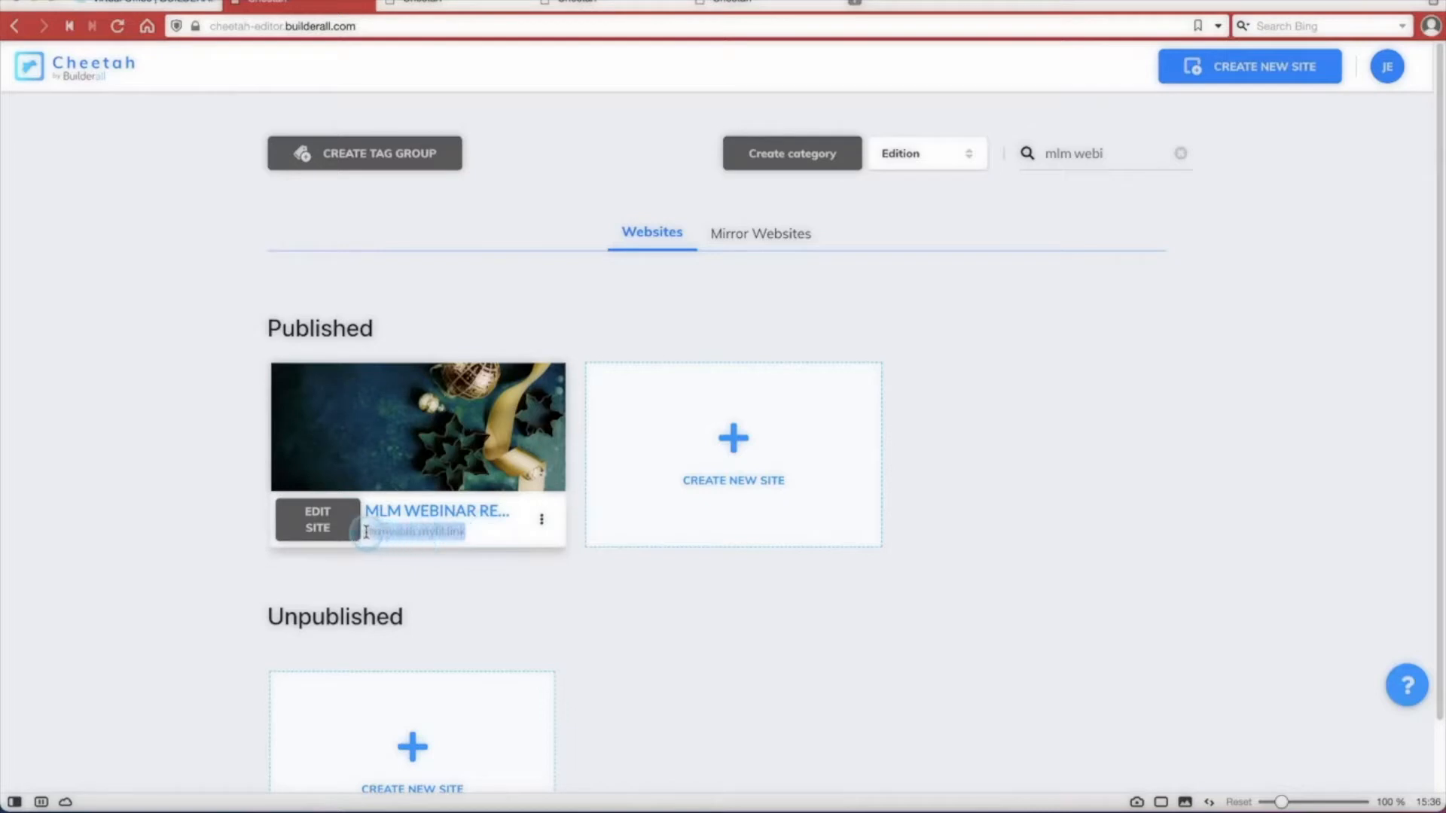
Open the Watch This page of the MLM Webinar Replay site for editing and collapse the side panel.
{"action": "left_click", "coordinate": [517, 594]}
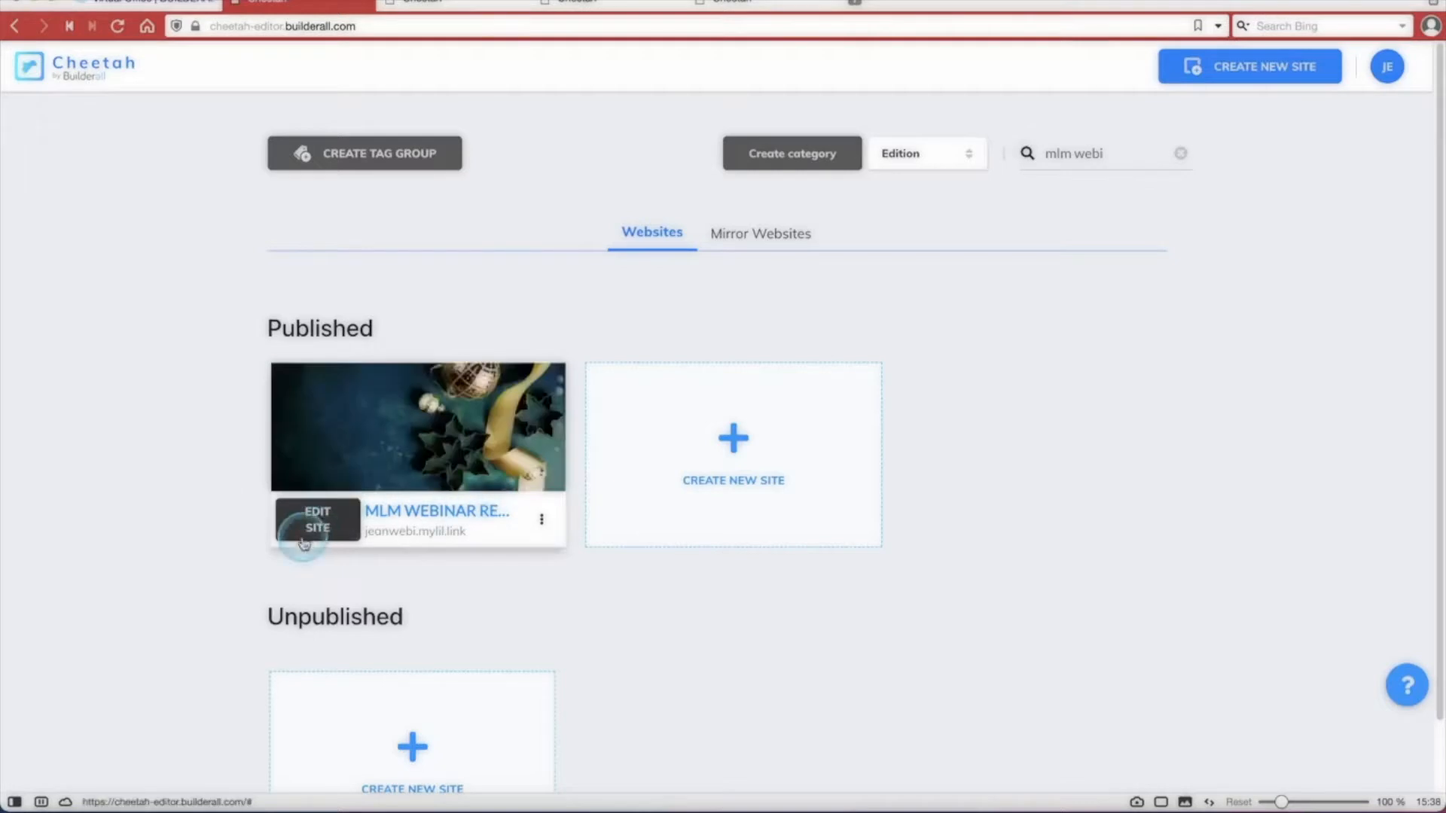
{"action": "left_click", "coordinate": [325, 529]}
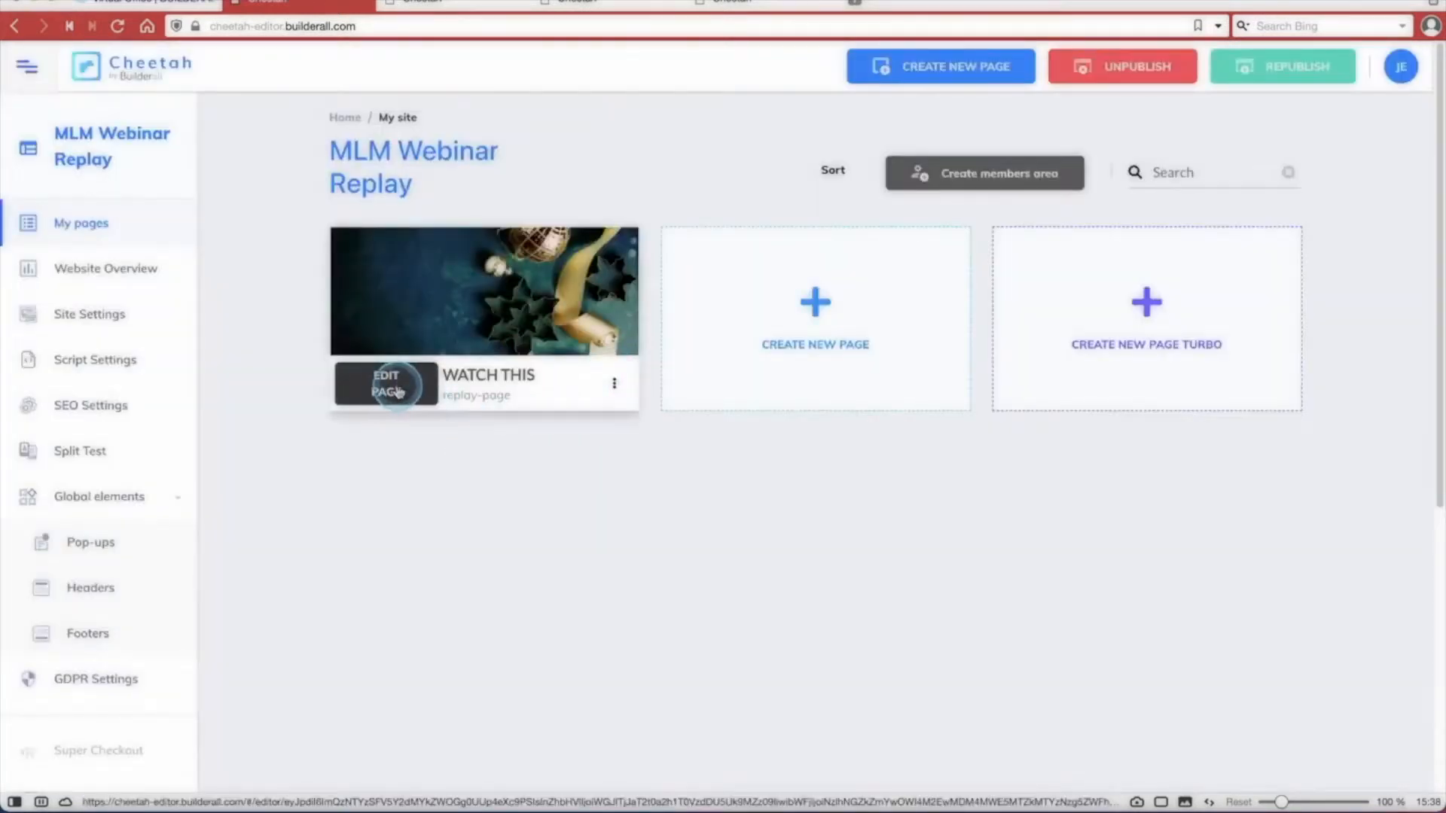
{"action": "left_click", "coordinate": [397, 392]}
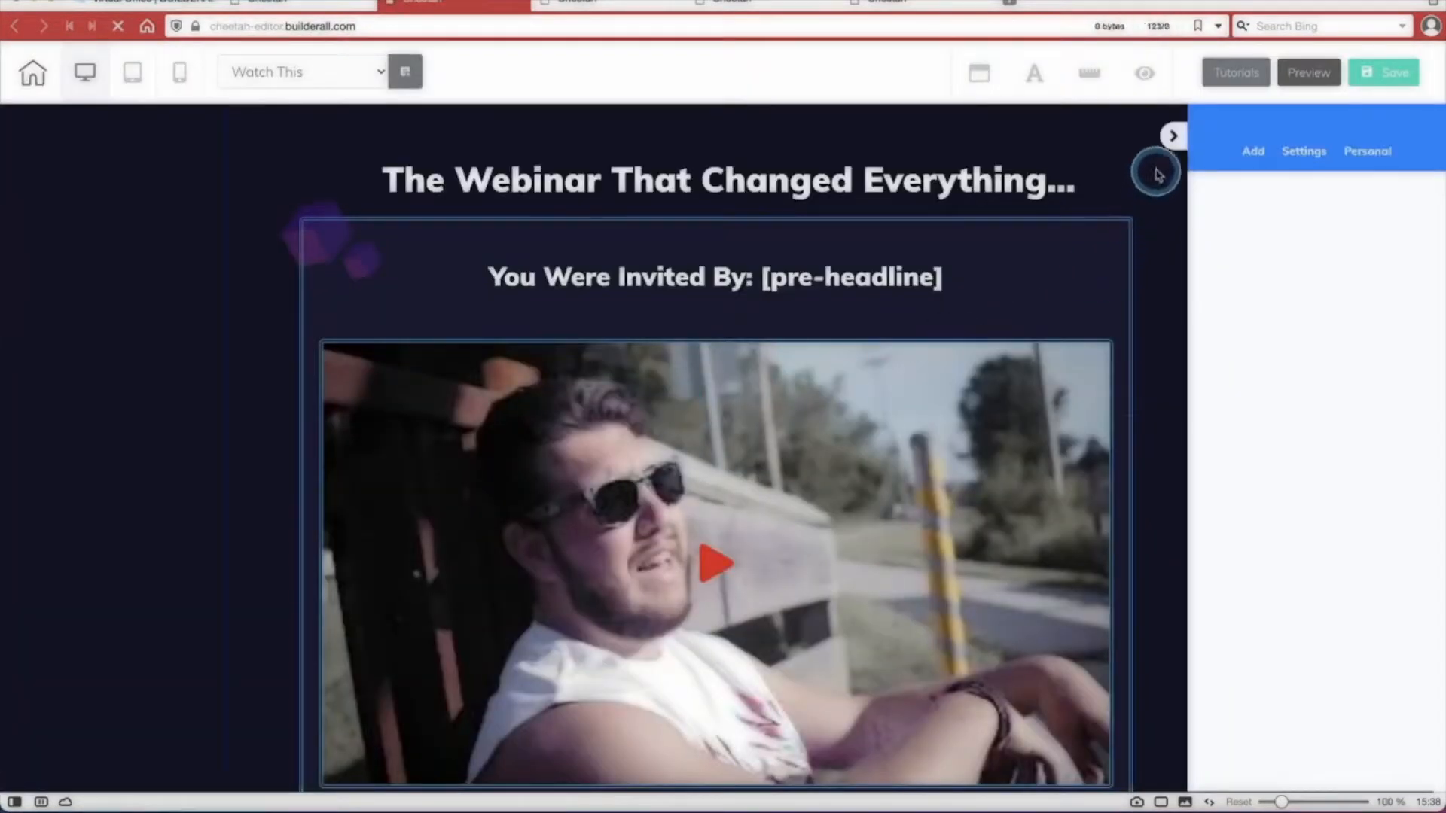
{"action": "left_click", "coordinate": [1172, 135]}
{"action": "scroll", "coordinate": [765, 387], "scroll_direction": "down", "scroll_amount": 4}
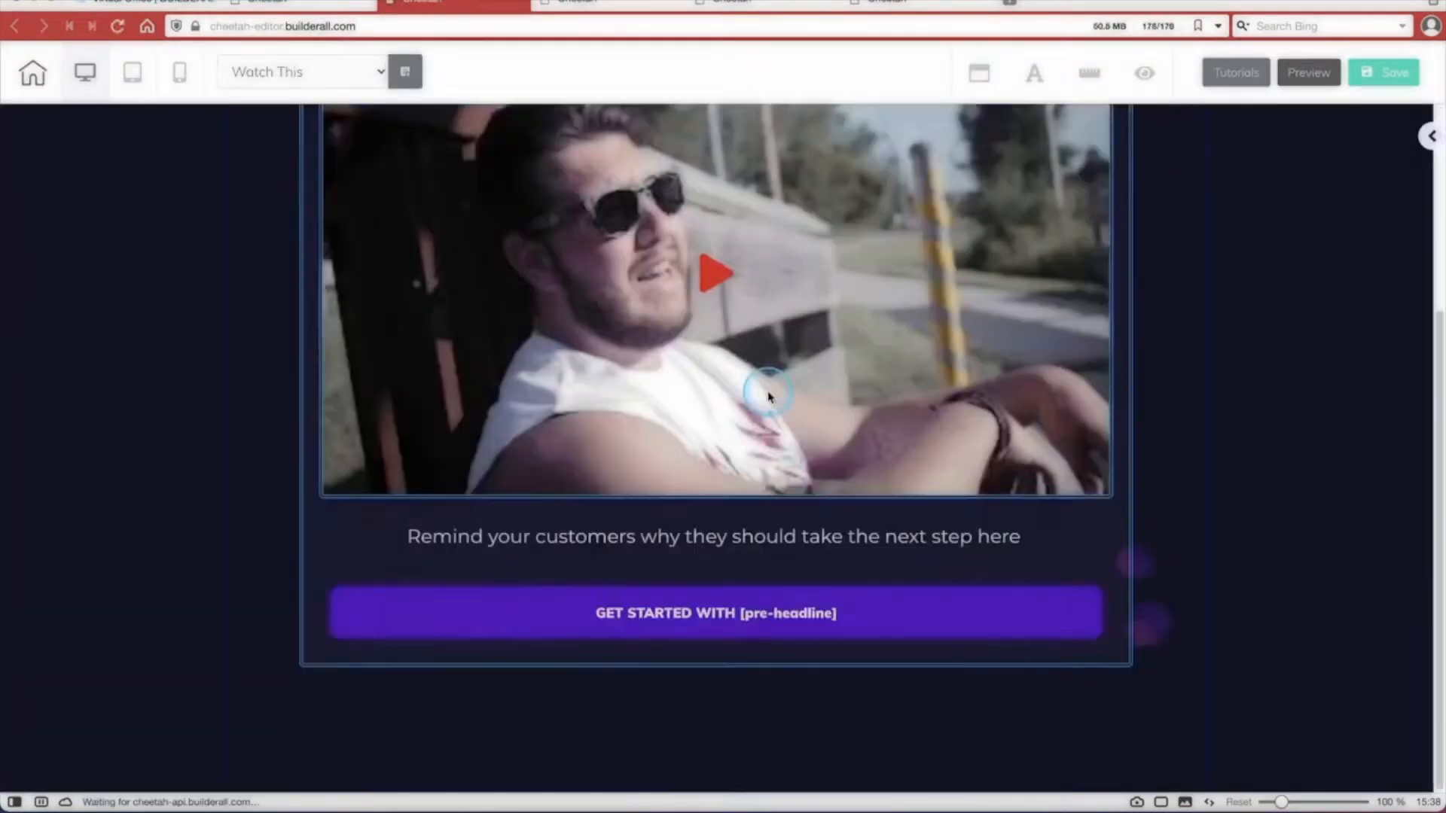
{"action": "scroll", "coordinate": [768, 397], "scroll_direction": "up", "scroll_amount": 4}
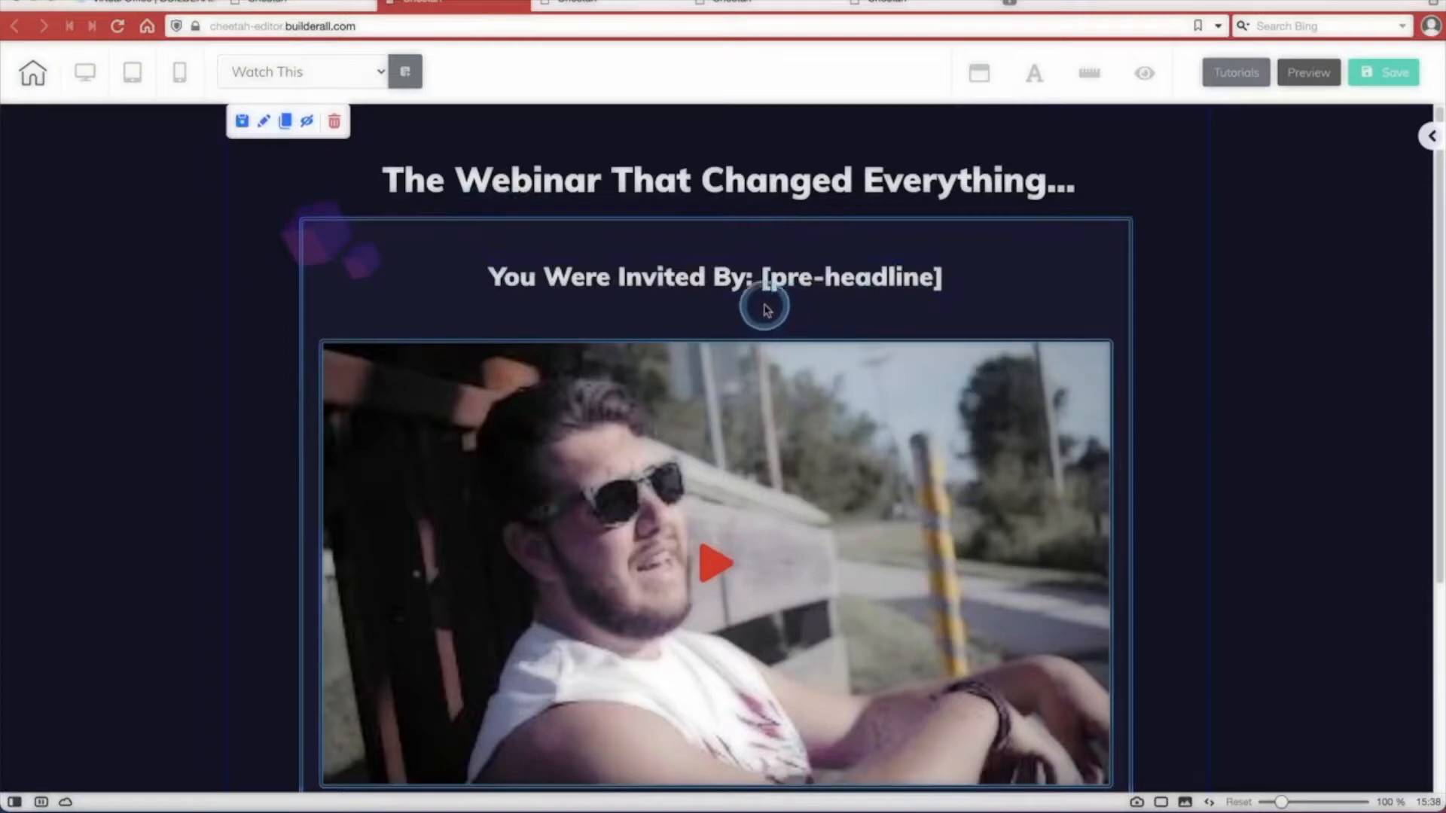
Delete the [pre-headline] tag from the "You Were Invited By:" text line.
{"action": "left_click", "coordinate": [766, 280]}
{"action": "left_click", "coordinate": [765, 280]}
{"action": "left_click_drag", "start_coordinate": [763, 277], "coordinate": [956, 277]}
{"action": "left_click", "coordinate": [963, 278]}
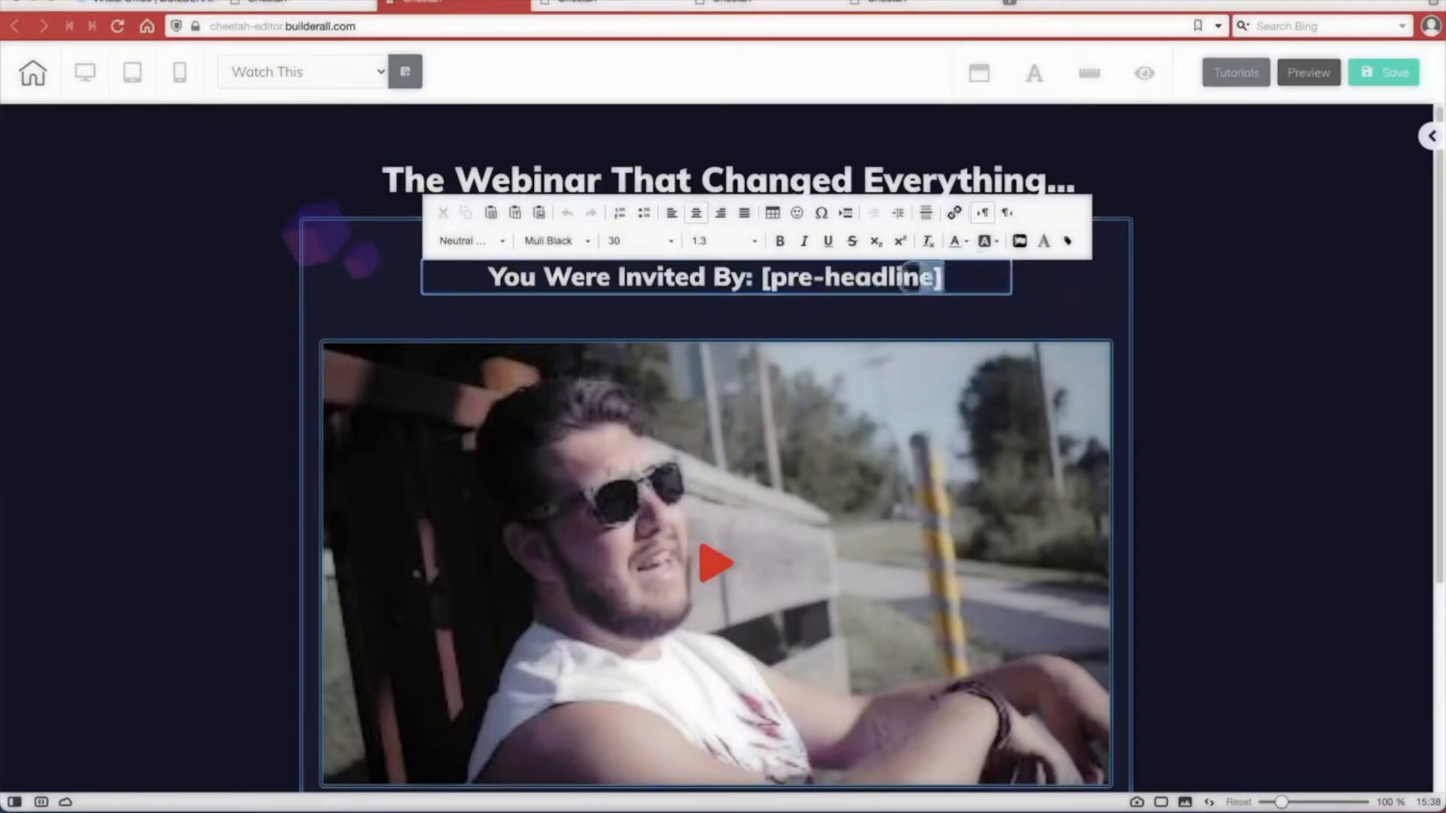
{"action": "left_click_drag", "start_coordinate": [946, 277], "coordinate": [760, 280]}
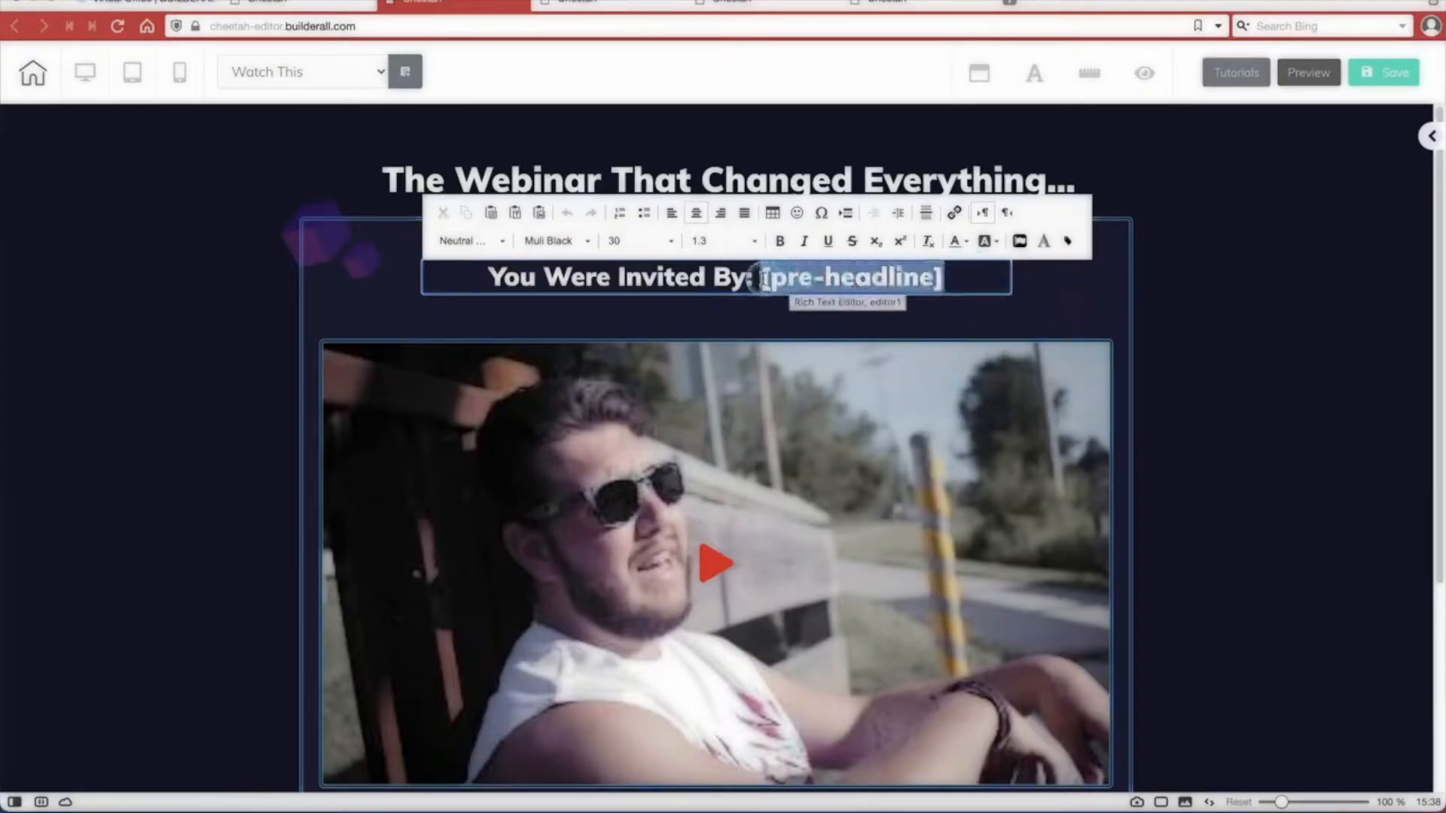
{"action": "left_click", "coordinate": [982, 270]}
{"action": "left_click_drag", "start_coordinate": [760, 278], "coordinate": [945, 278]}
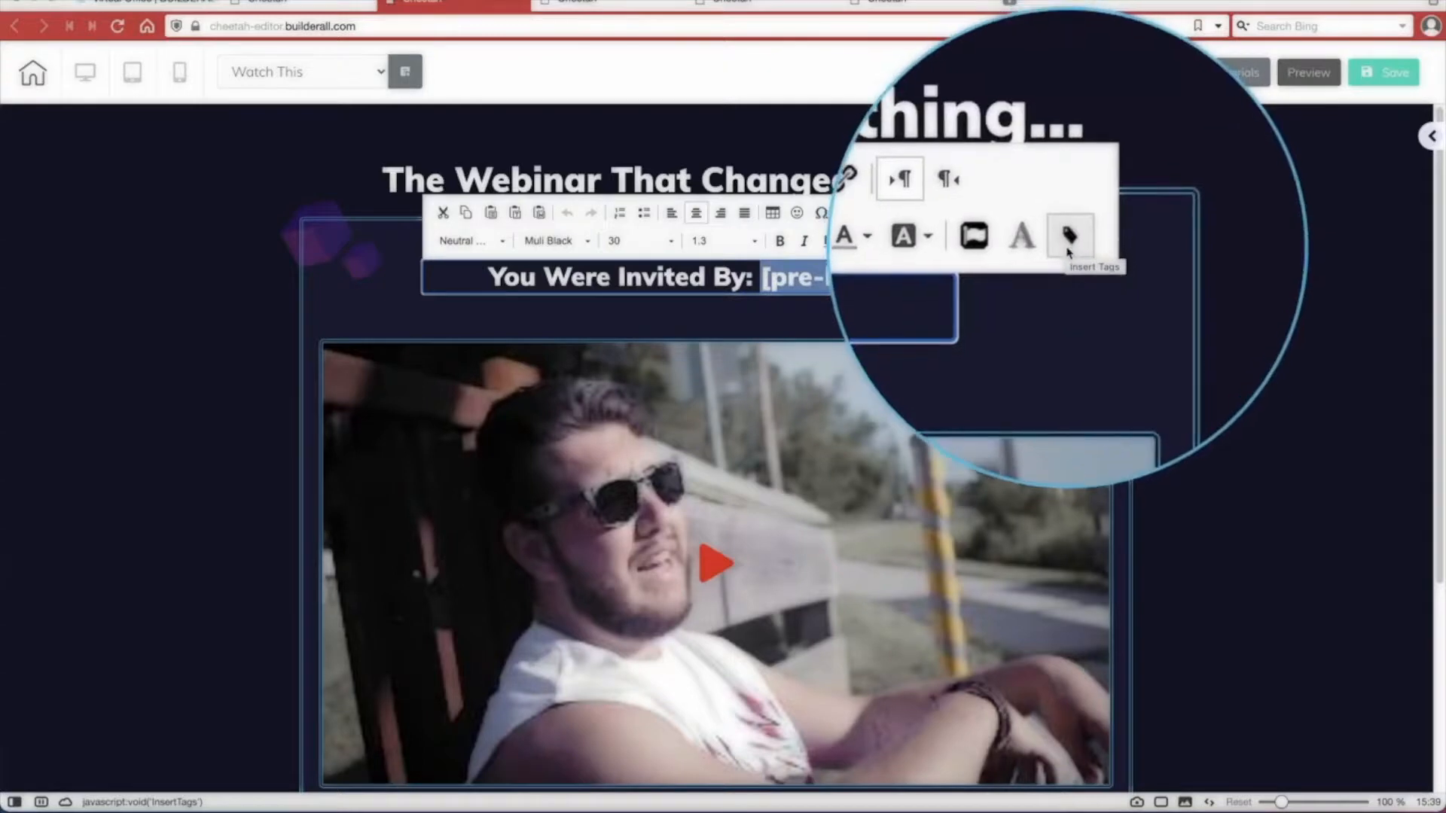
{"action": "left_click", "coordinate": [952, 274]}
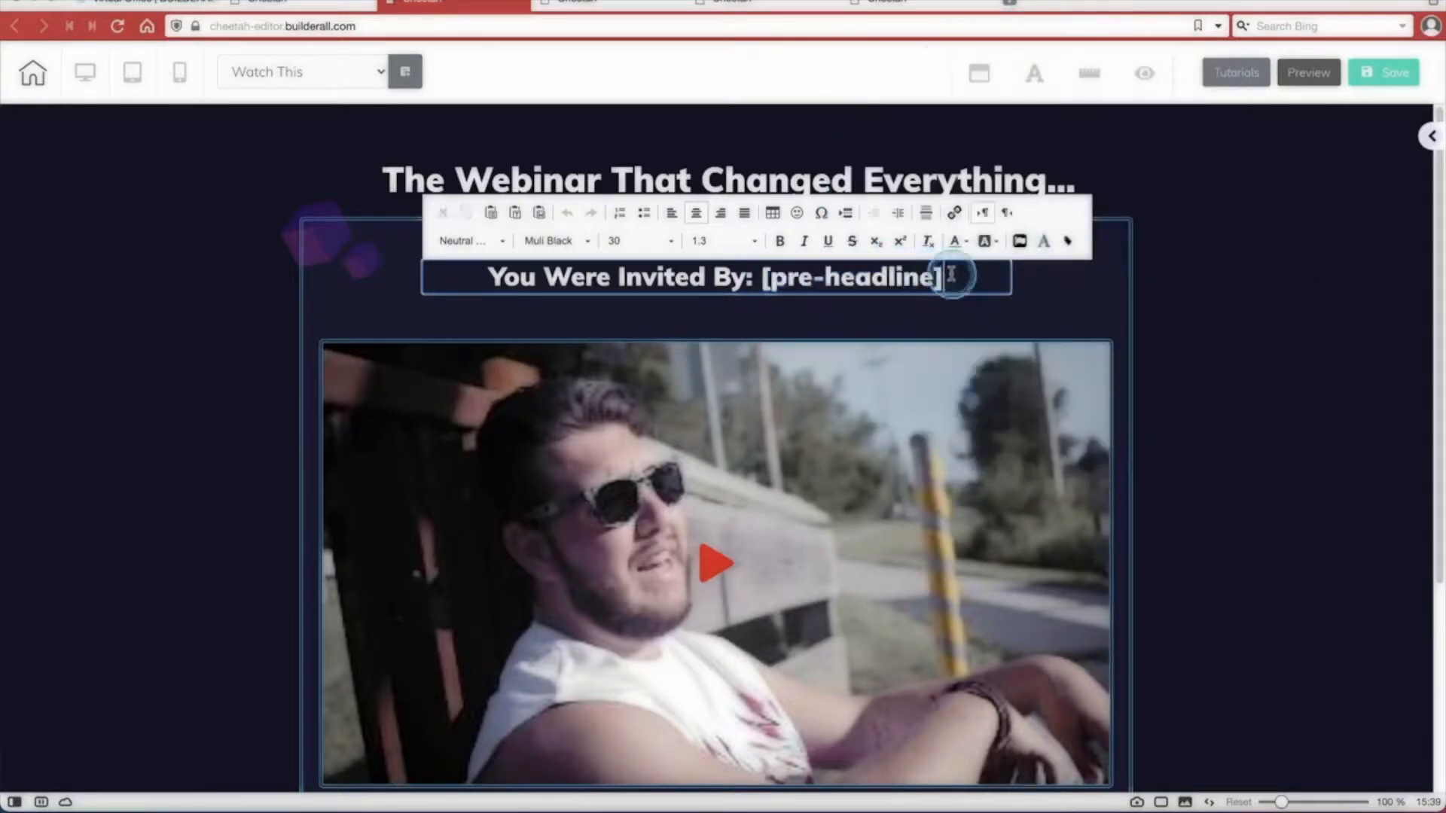
{"action": "left_click_drag", "start_coordinate": [940, 275], "coordinate": [760, 276]}
{"action": "key", "text": "BackSpace"}
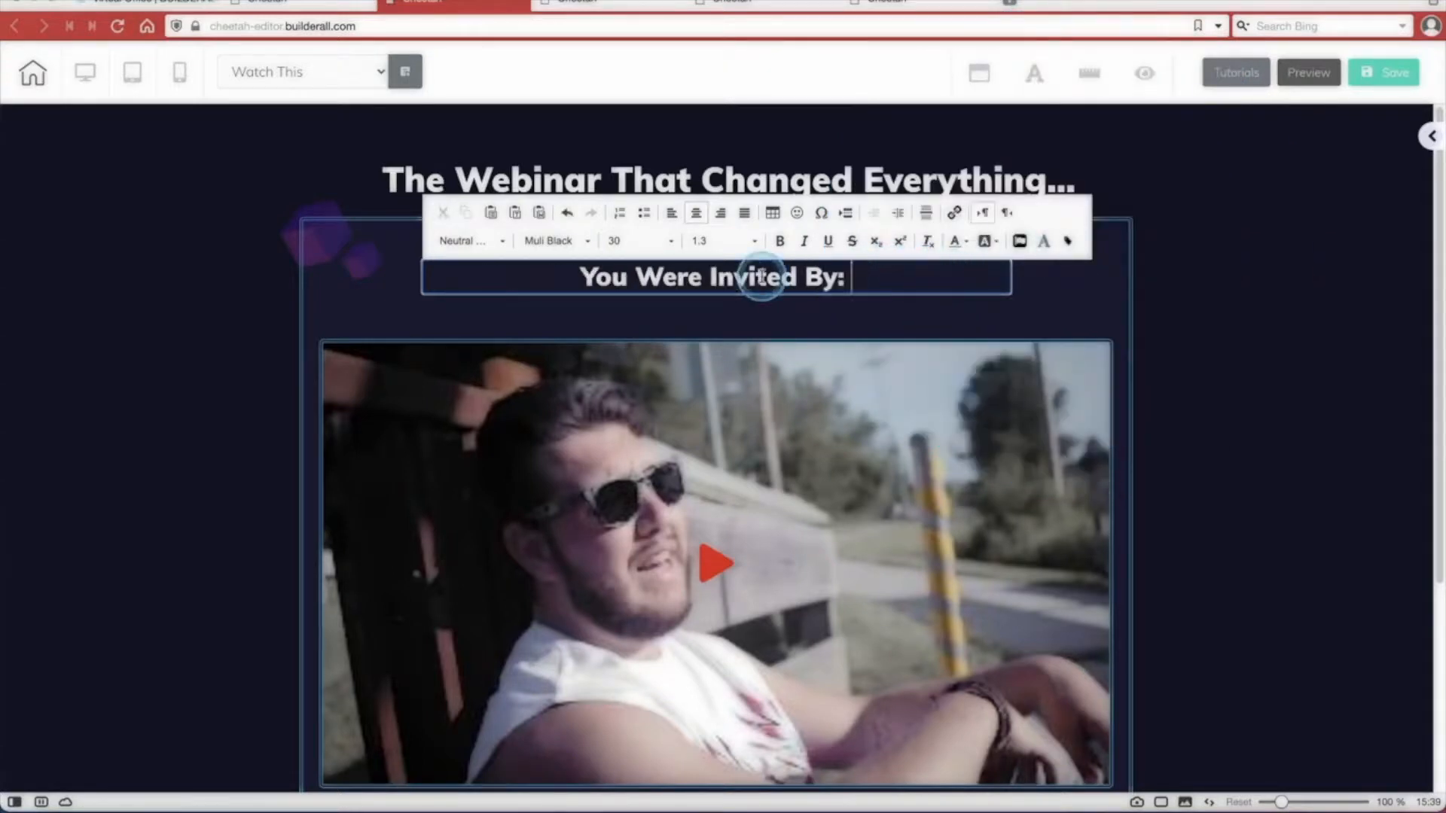
Insert the pre-headline smart tag at the end of the "You Were Invited By:" line.
{"action": "left_click", "coordinate": [1068, 245]}
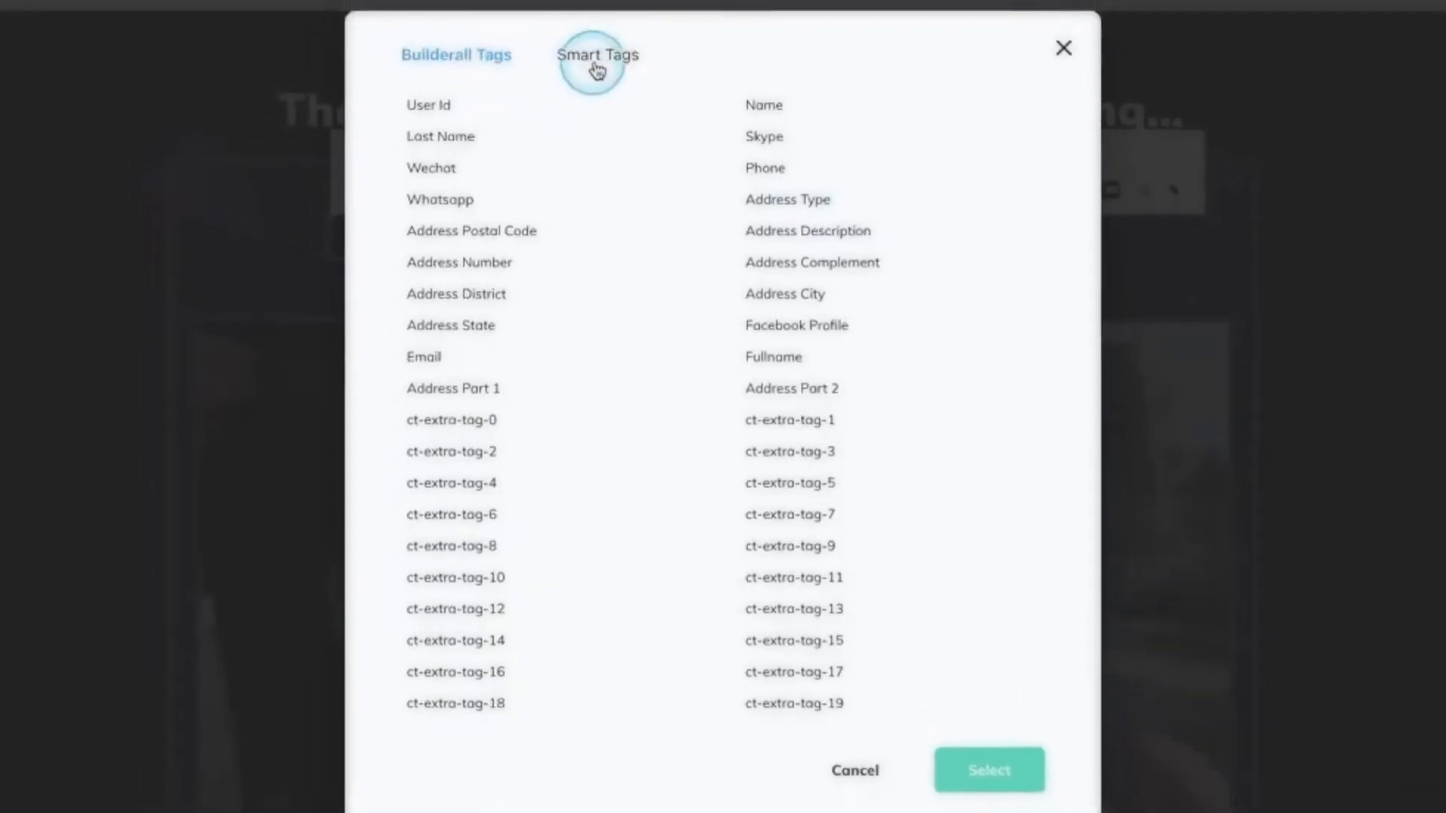
{"action": "left_click", "coordinate": [598, 60]}
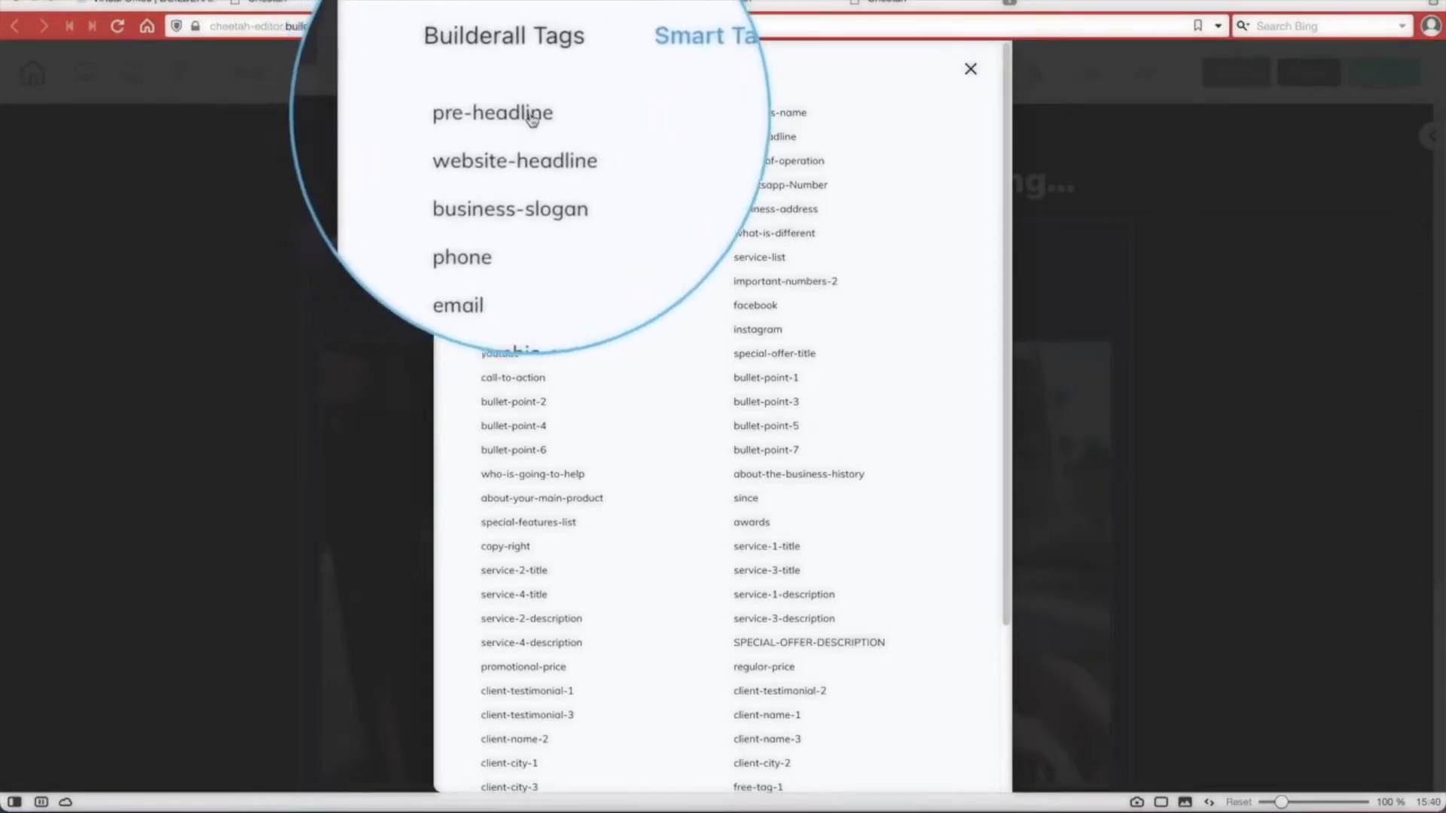
{"action": "left_click", "coordinate": [527, 119]}
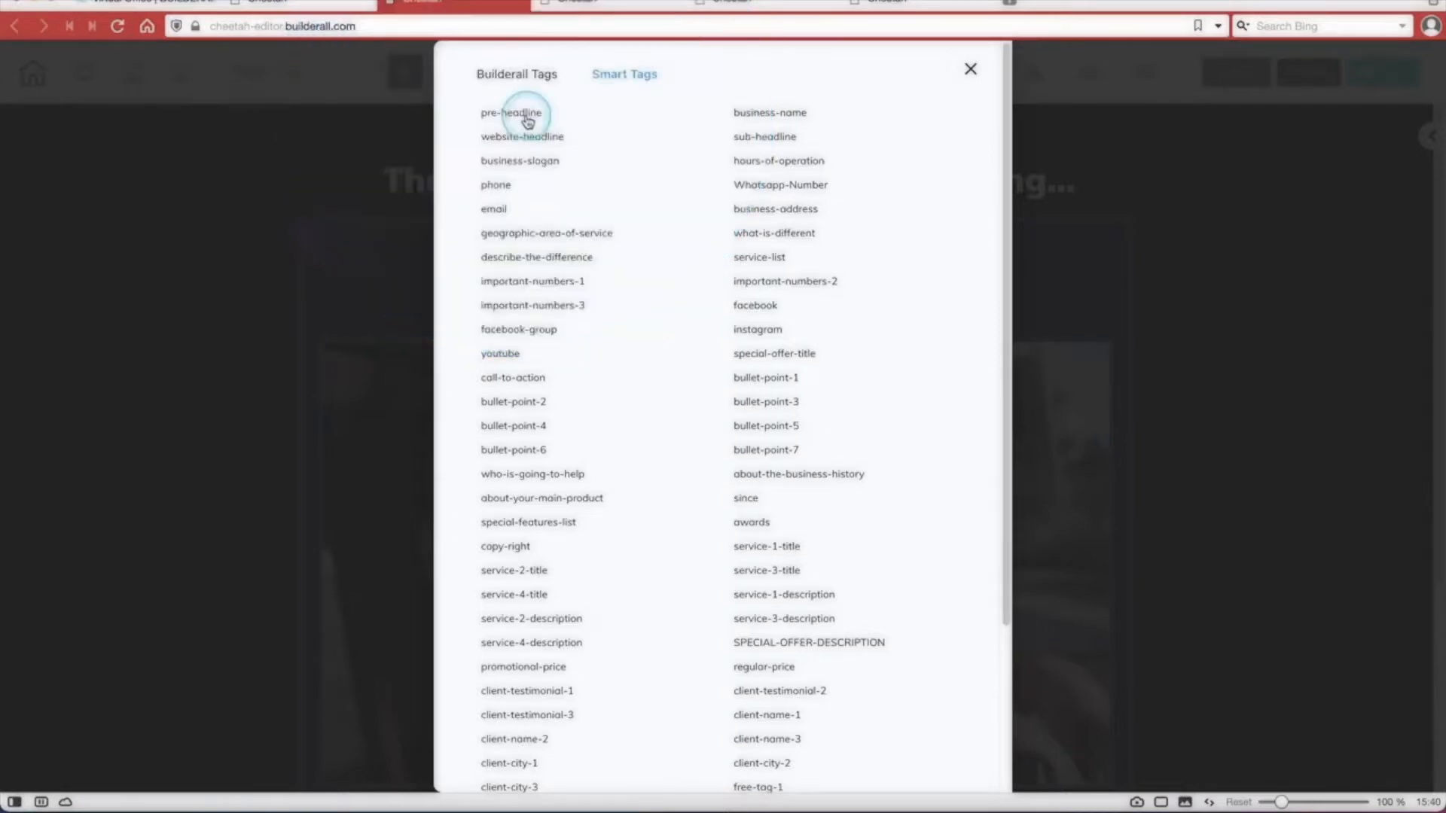
{"action": "left_click", "coordinate": [527, 119]}
{"action": "scroll", "coordinate": [864, 276], "scroll_direction": "down", "scroll_amount": 3}
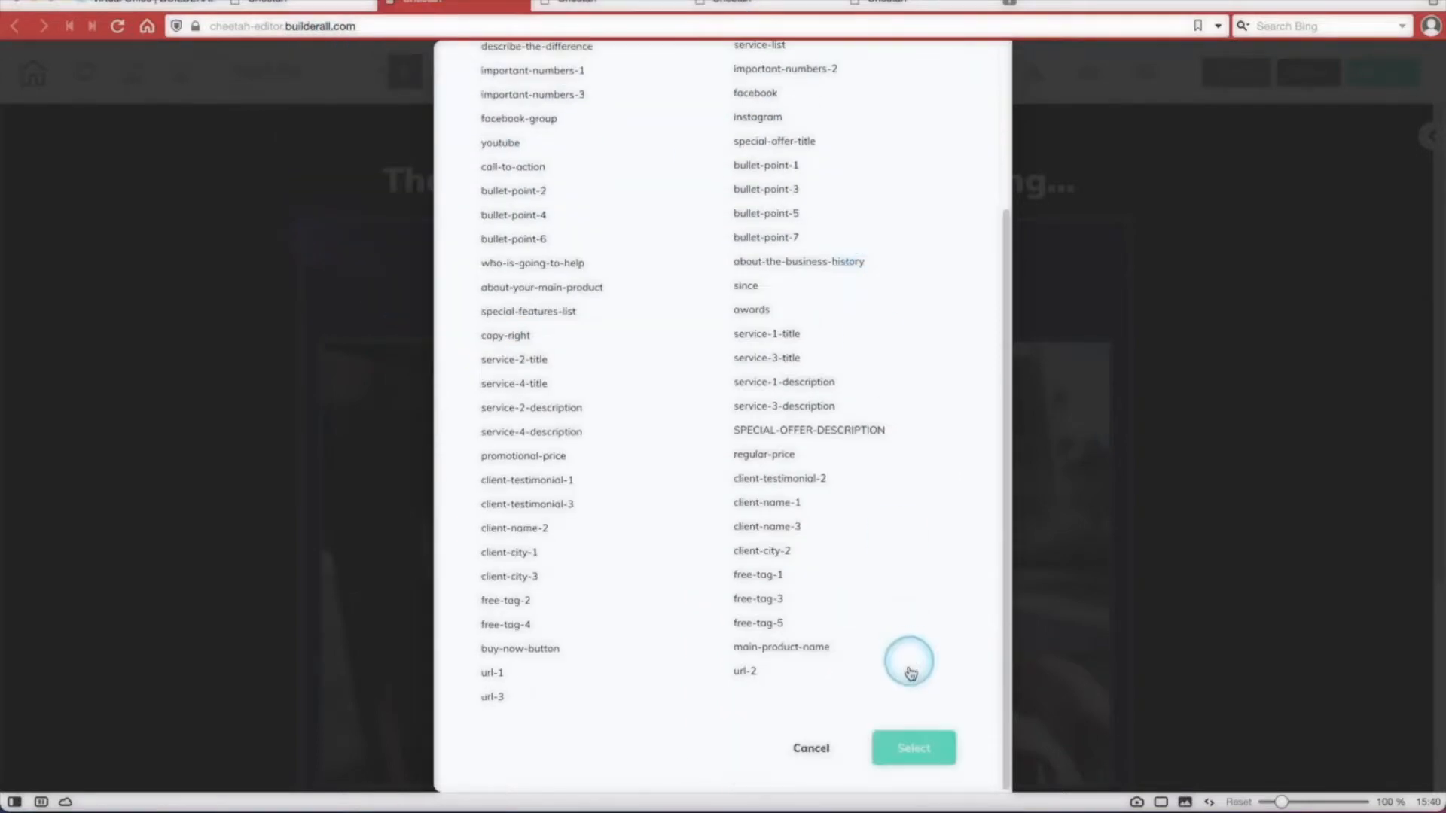
{"action": "left_click", "coordinate": [913, 748]}
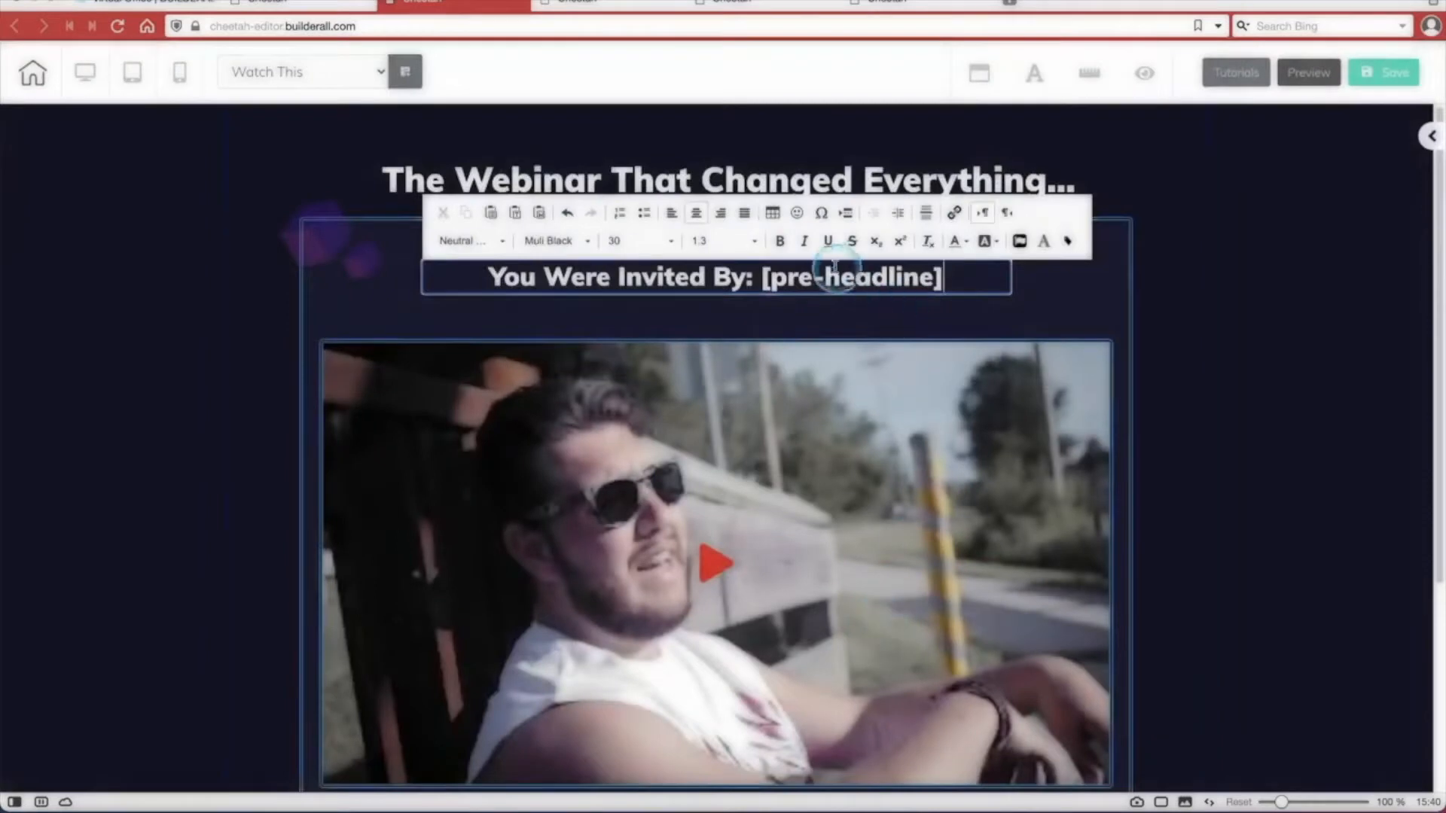
{"action": "left_click", "coordinate": [658, 307]}
{"action": "left_click", "coordinate": [851, 285]}
Examine how the pre-headline tag is used in the headline setting of the GET STARTED WITH button.
{"action": "scroll", "coordinate": [862, 286], "scroll_direction": "down", "scroll_amount": 5}
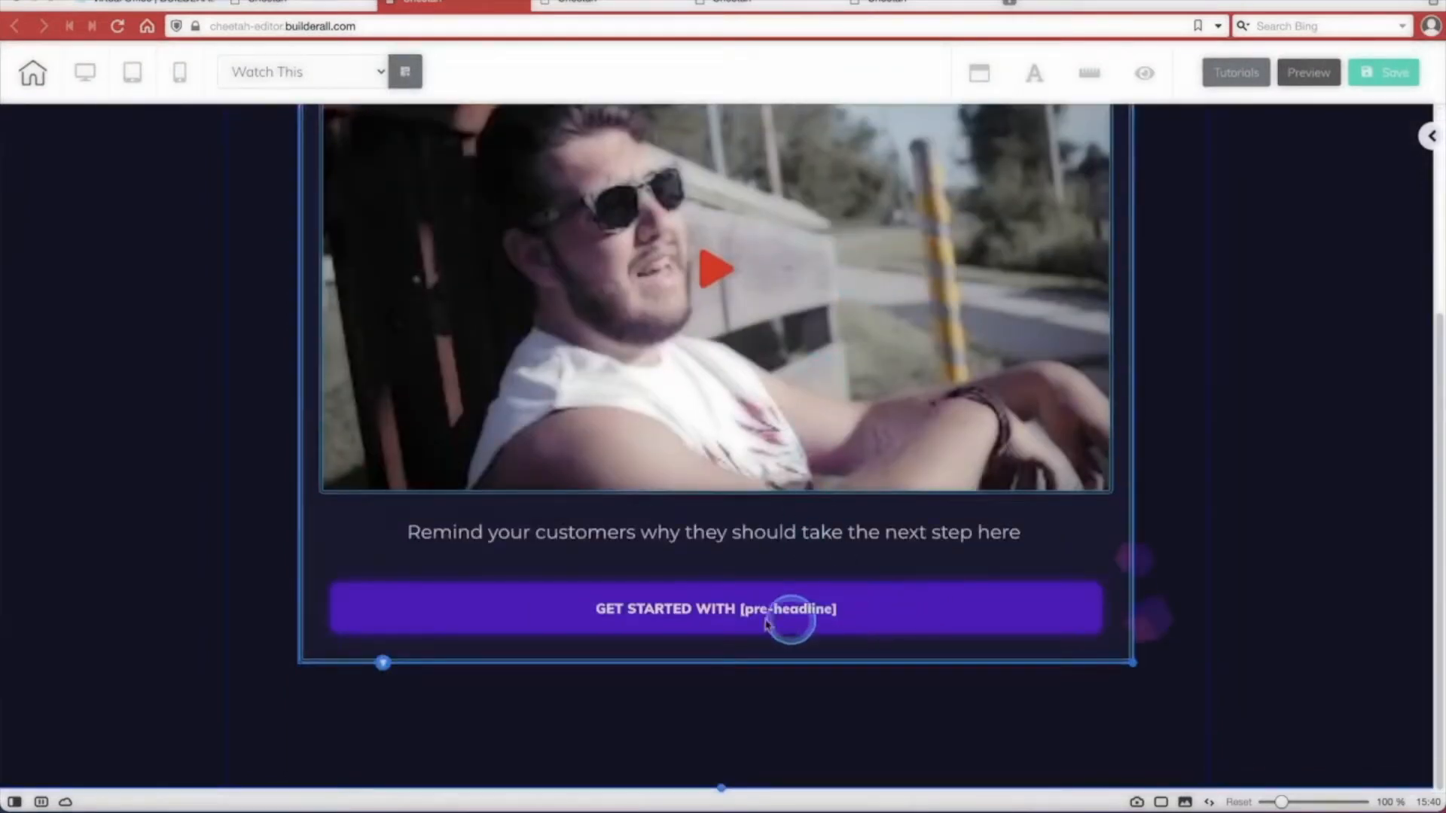
{"action": "left_click", "coordinate": [696, 607]}
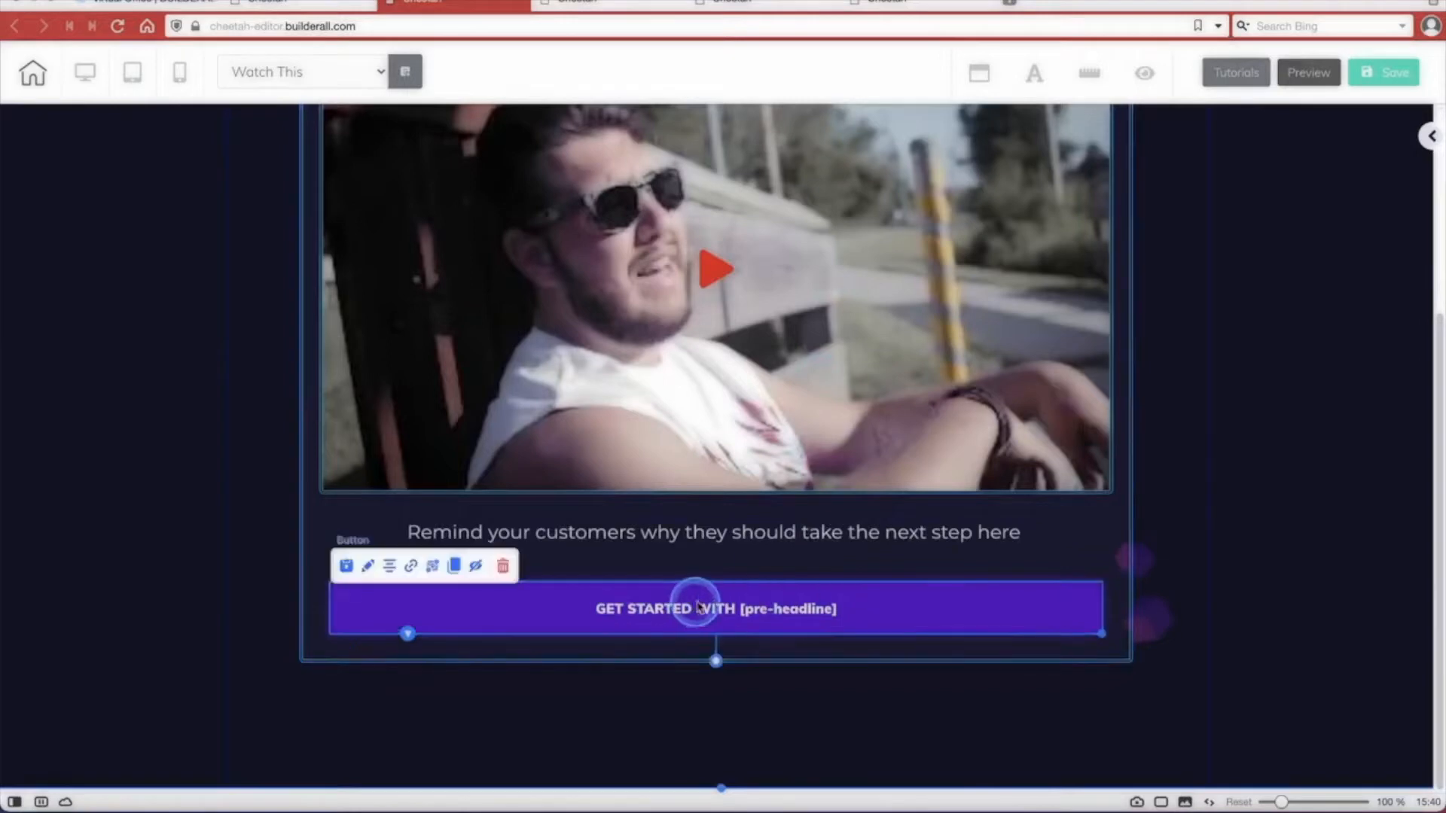
{"action": "double_click", "coordinate": [787, 603]}
{"action": "left_click_drag", "start_coordinate": [855, 618], "coordinate": [1152, 132]}
{"action": "scroll", "coordinate": [1209, 391], "scroll_direction": "down", "scroll_amount": 3}
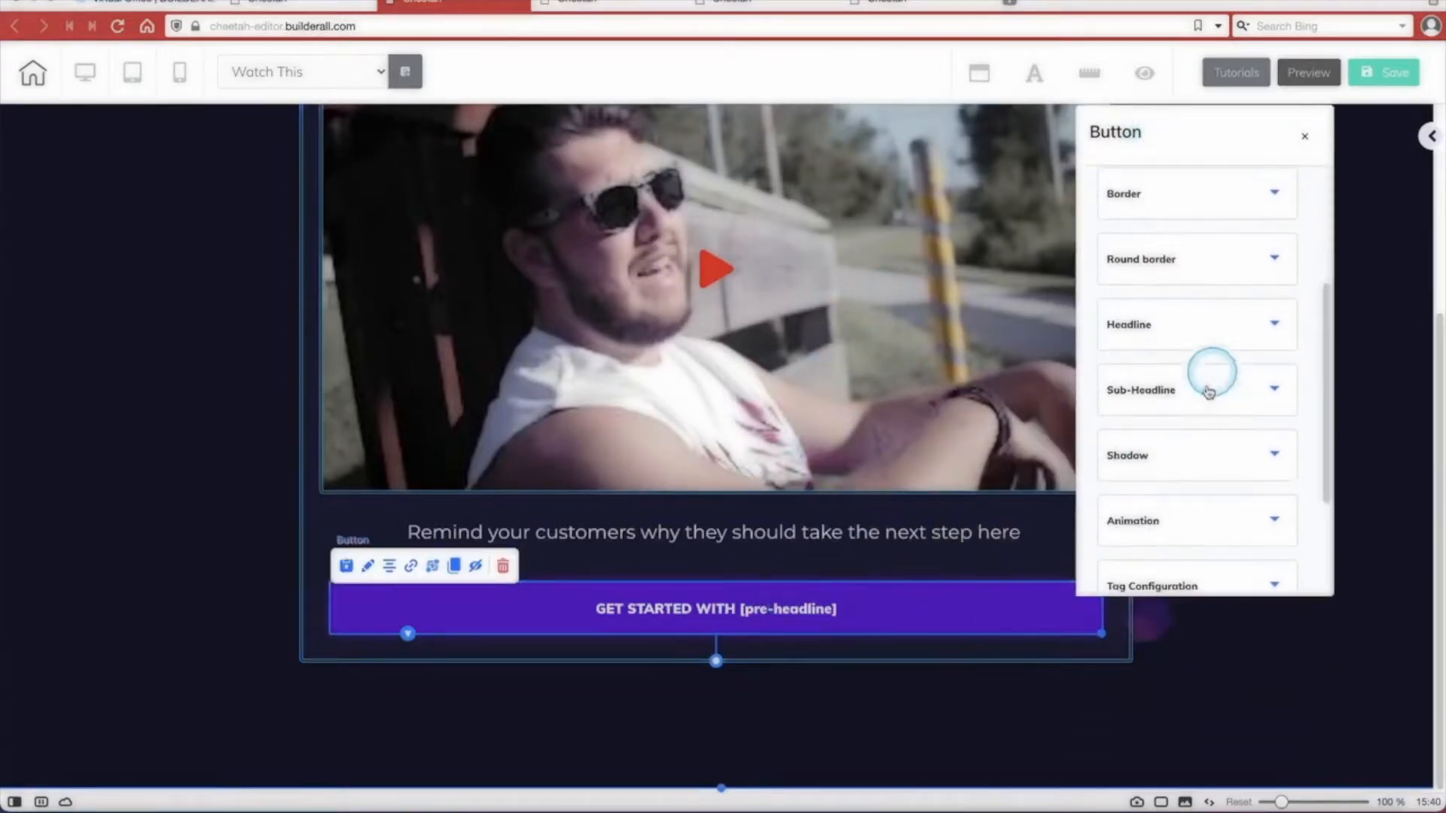
{"action": "left_click", "coordinate": [1163, 327]}
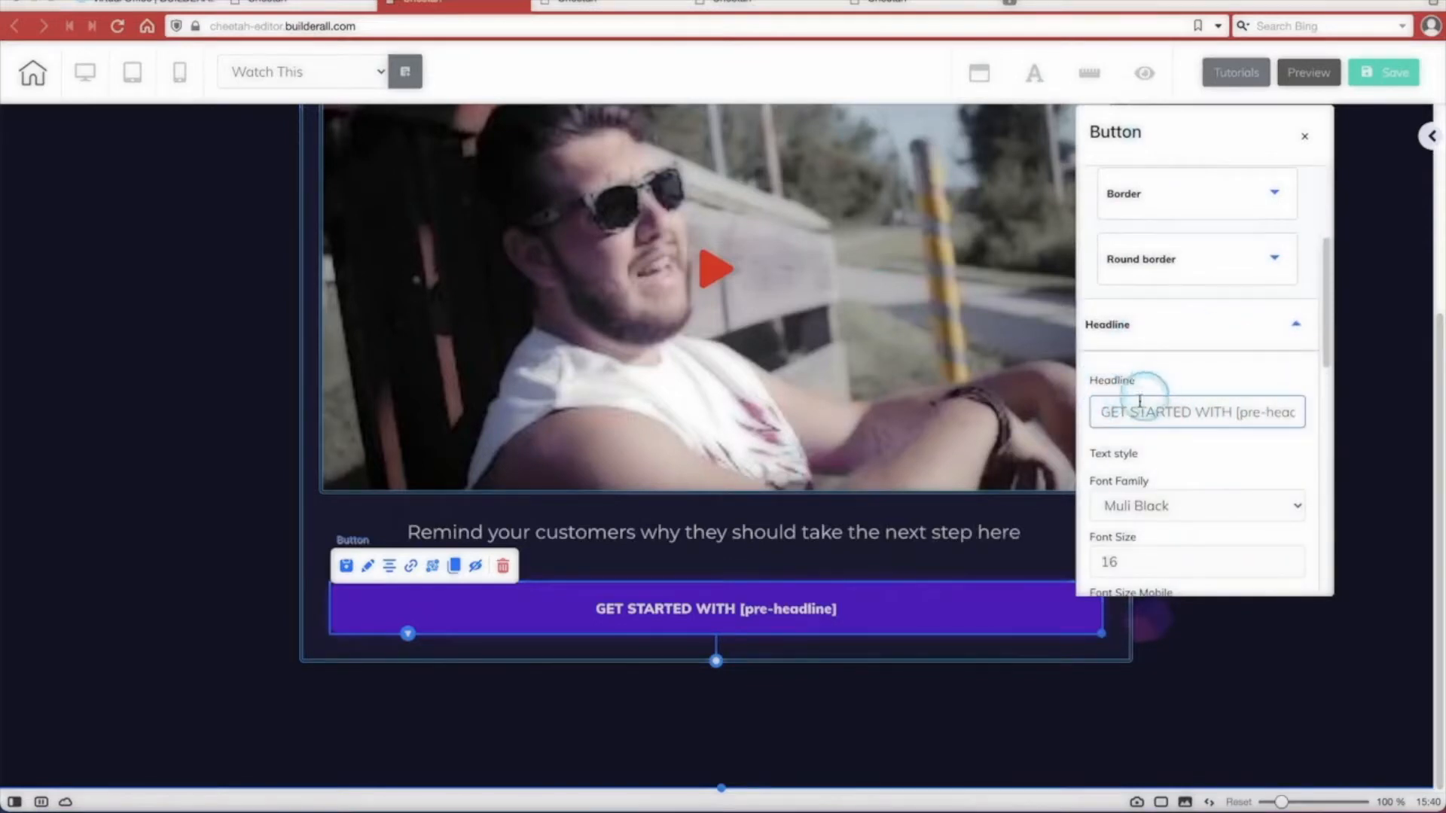
{"action": "left_click_drag", "start_coordinate": [1128, 416], "coordinate": [1229, 410]}
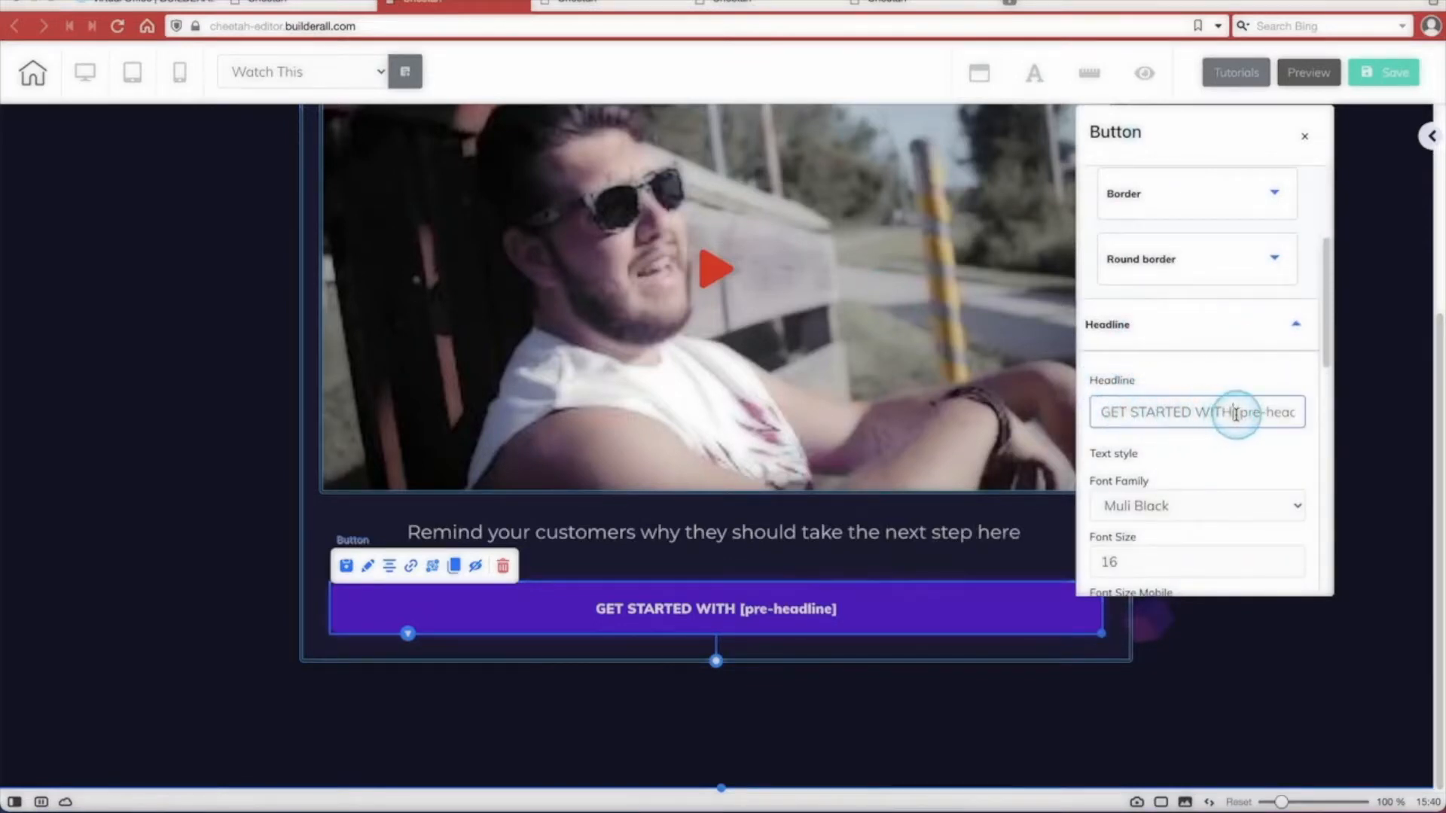
{"action": "scroll", "coordinate": [1235, 415], "scroll_direction": "right", "scroll_amount": 1}
{"action": "left_click", "coordinate": [1209, 414]}
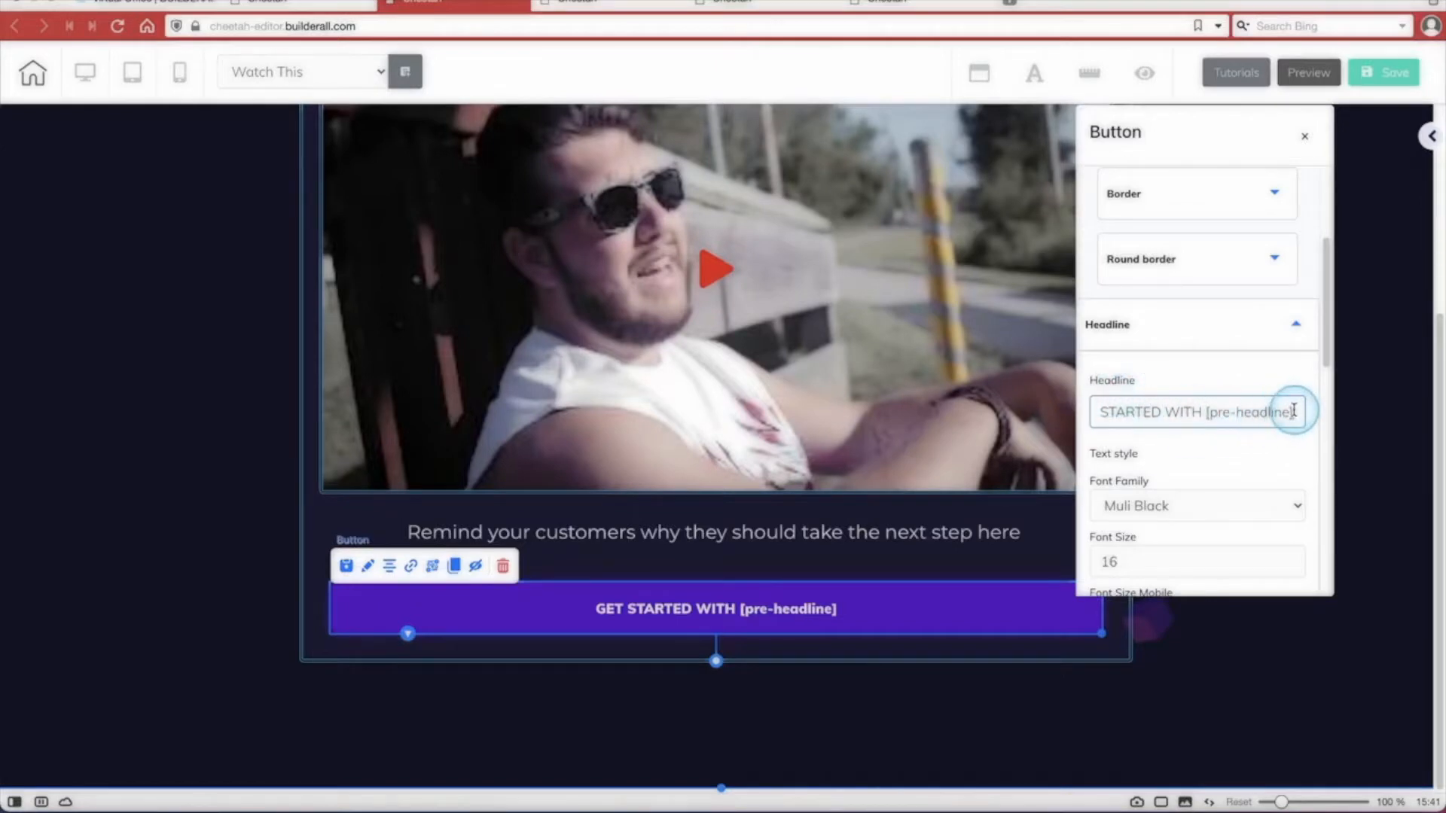
{"action": "type", "text": "!"}
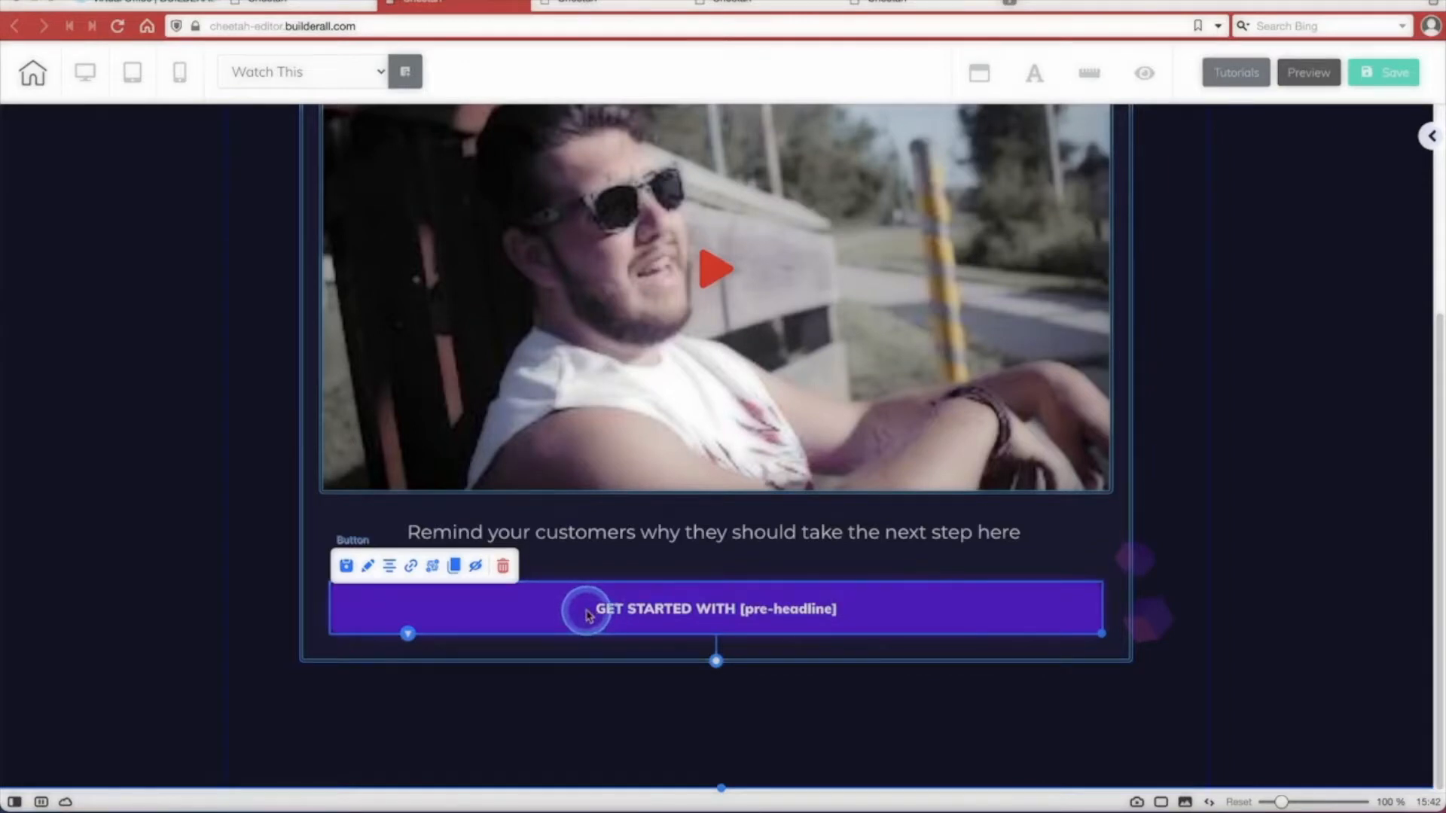
Set the link of the GET STARTED WITH button to the business-name smart tag.
{"action": "left_click", "coordinate": [438, 566]}
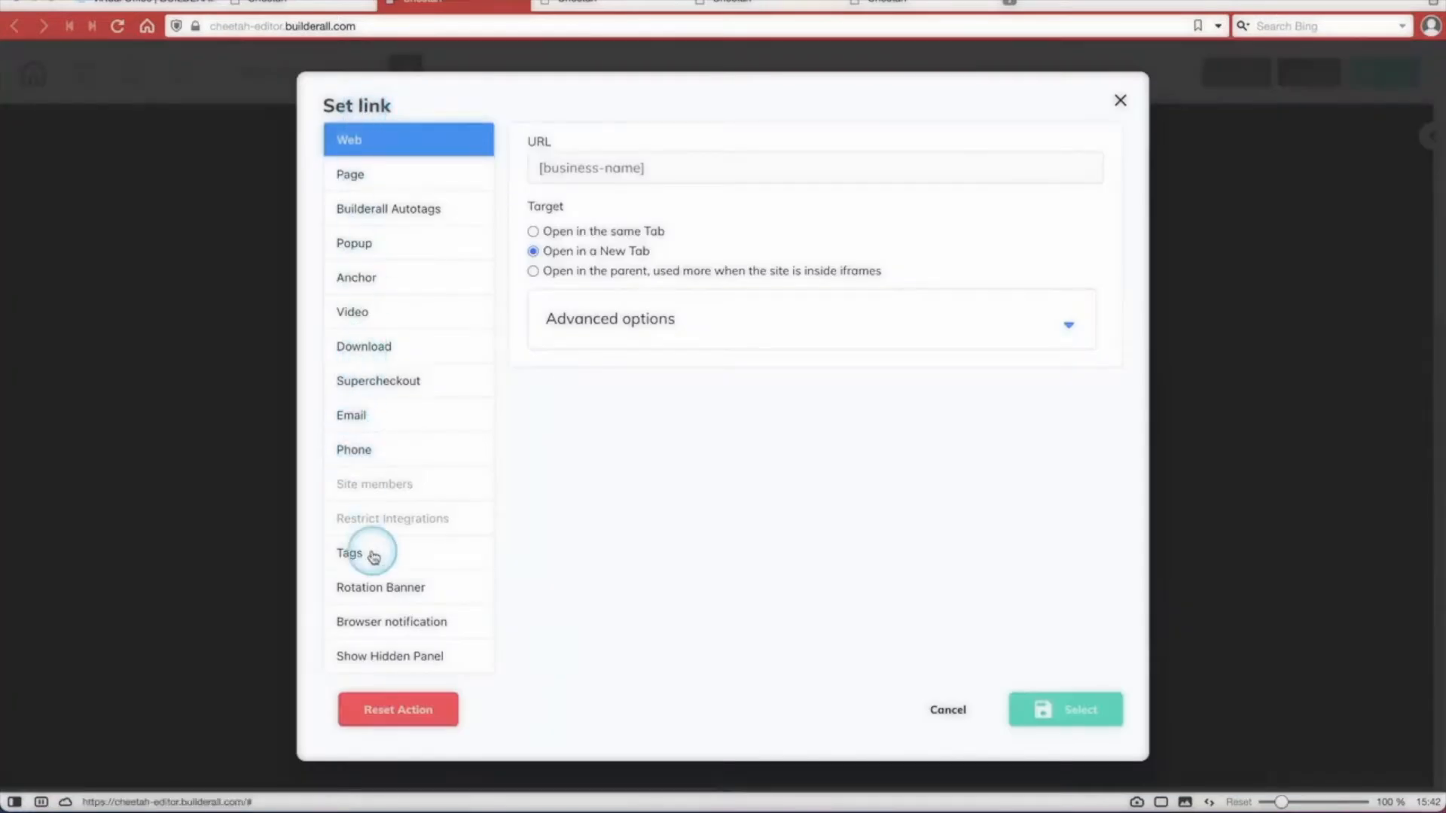
{"action": "left_click", "coordinate": [374, 557]}
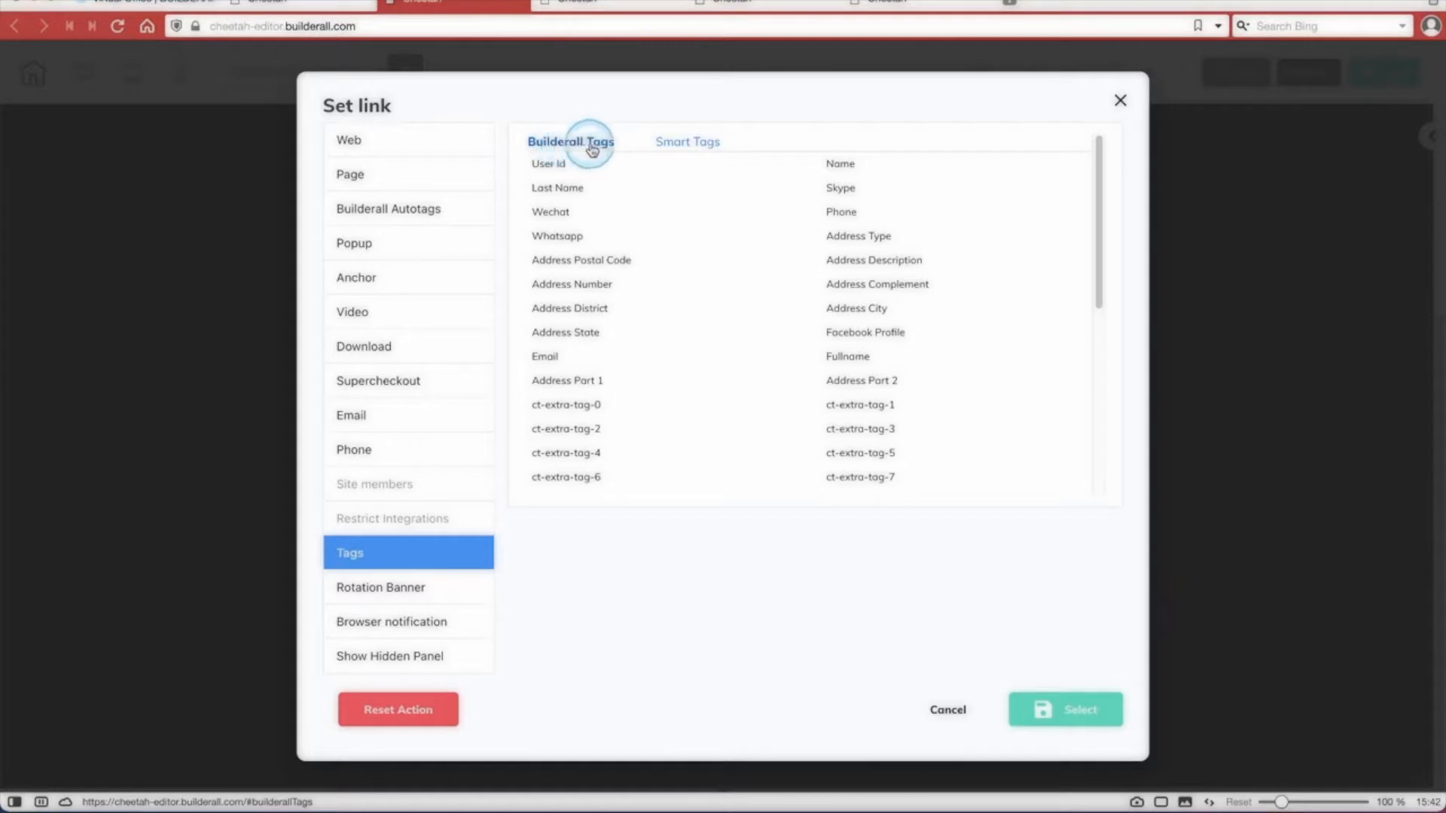
{"action": "left_click", "coordinate": [688, 144]}
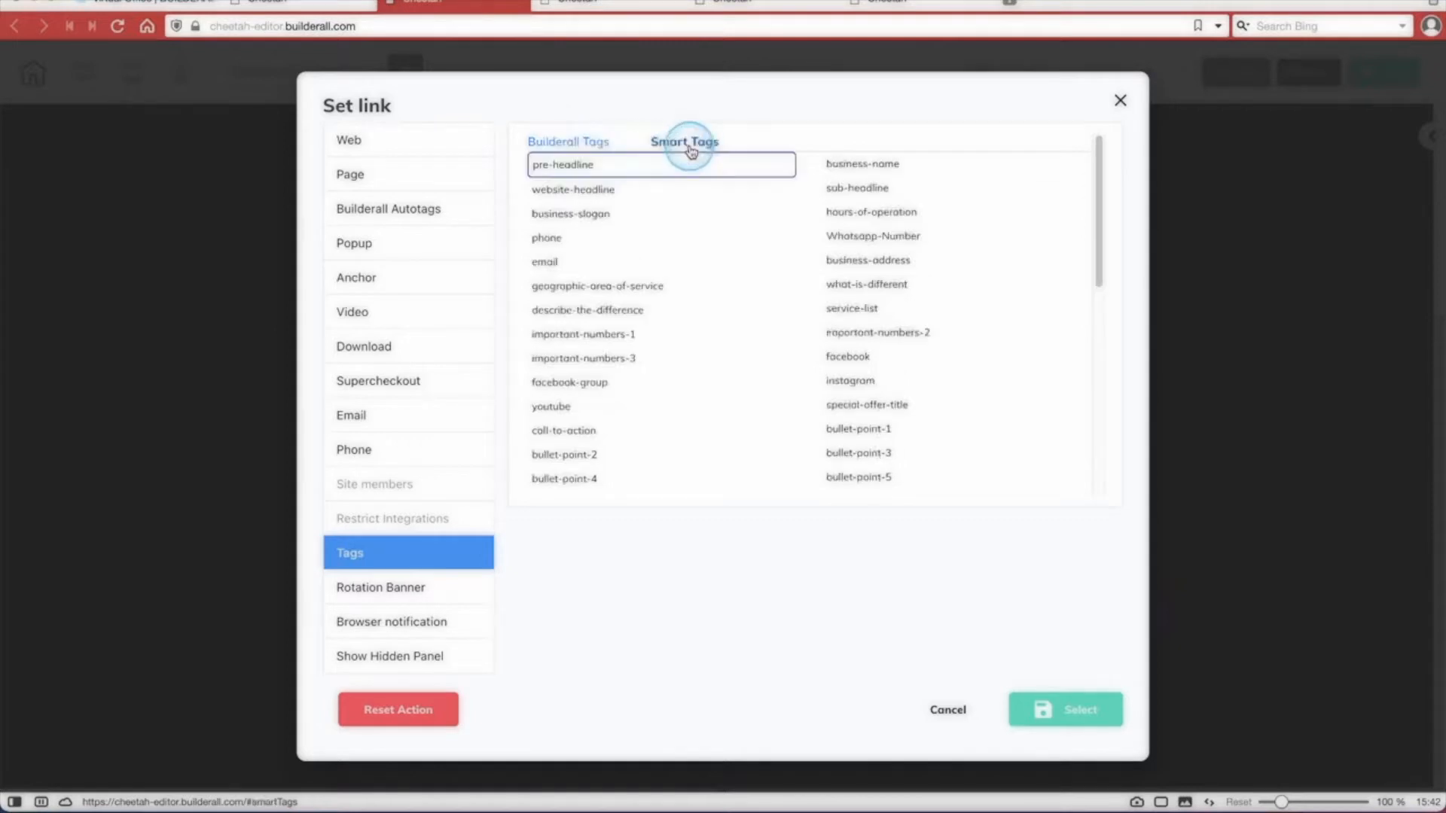
{"action": "left_click", "coordinate": [869, 171]}
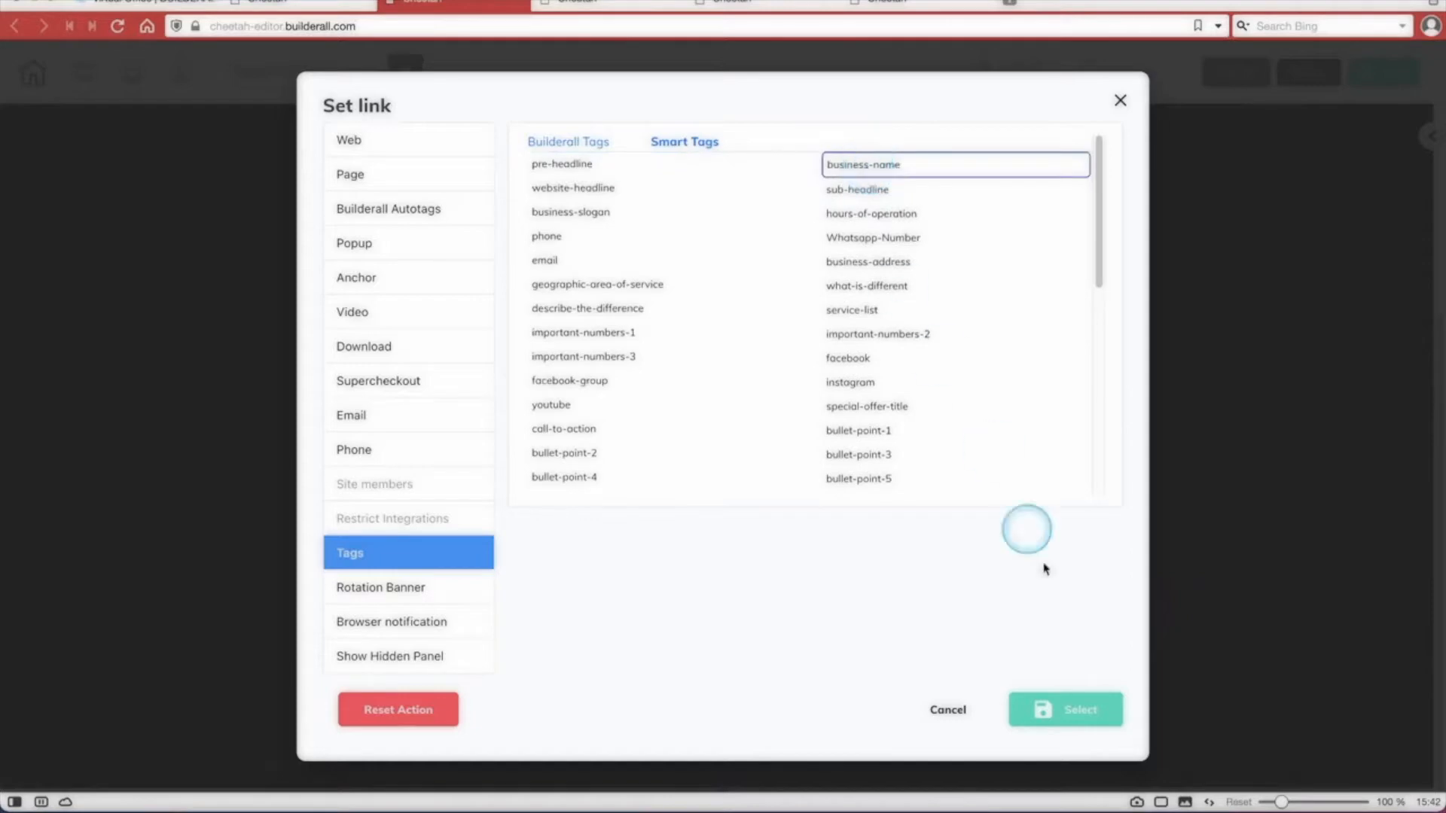
{"action": "left_click", "coordinate": [1063, 727]}
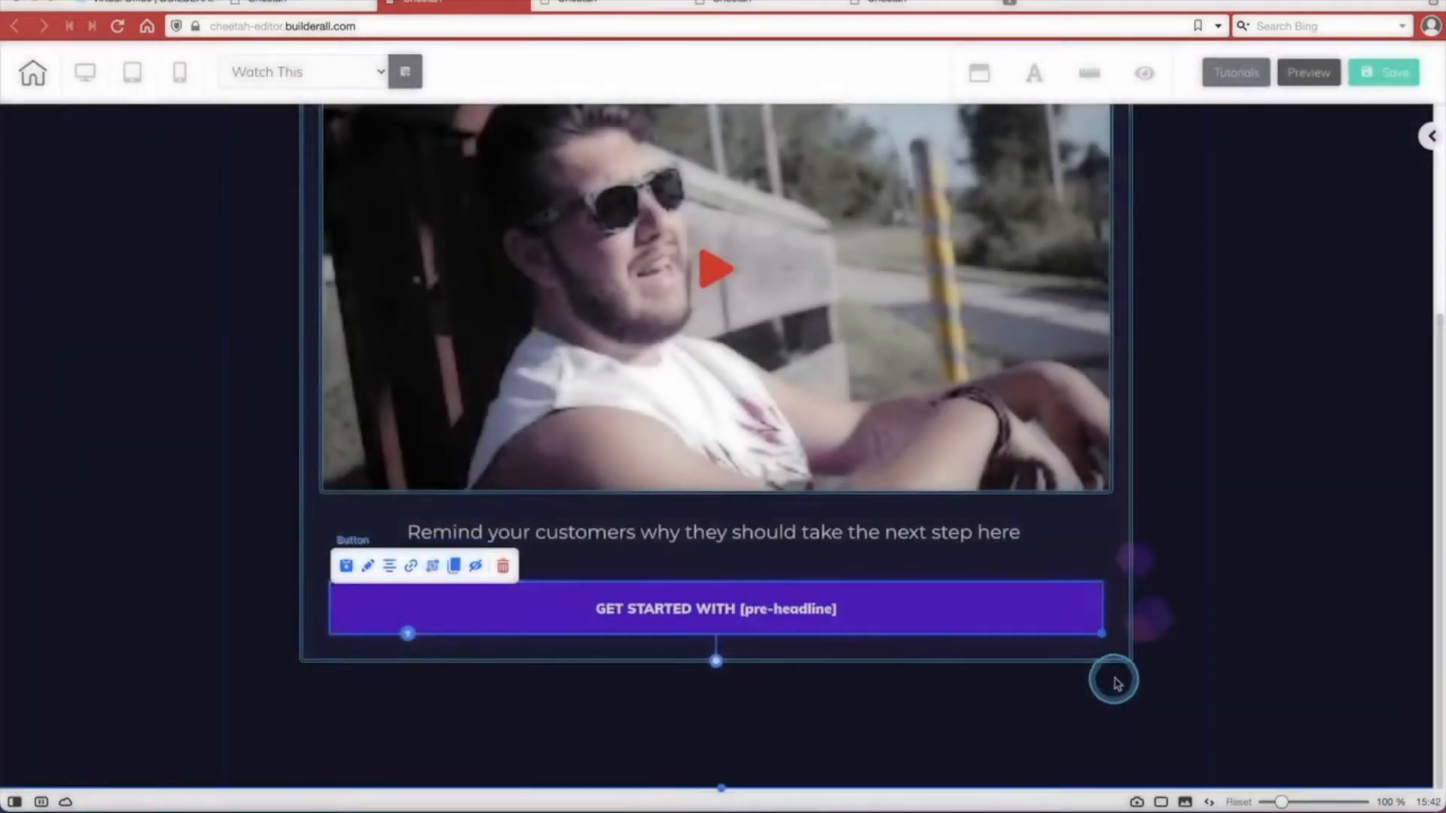
Save the Watch This page and publish the site.
{"action": "scroll", "coordinate": [1323, 346], "scroll_direction": "up", "scroll_amount": 4}
{"action": "left_click", "coordinate": [1384, 73]}
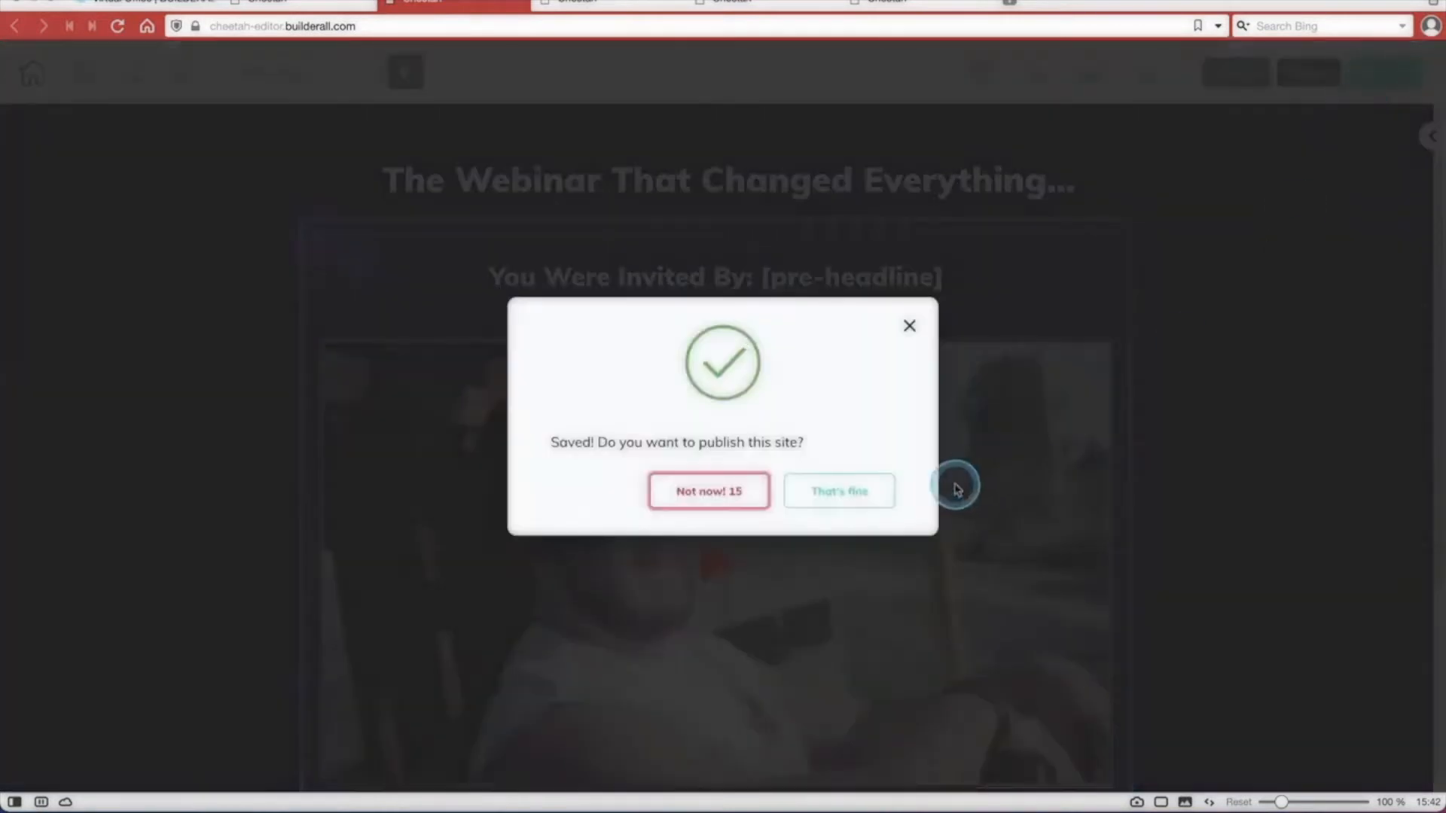
{"action": "left_click", "coordinate": [850, 508]}
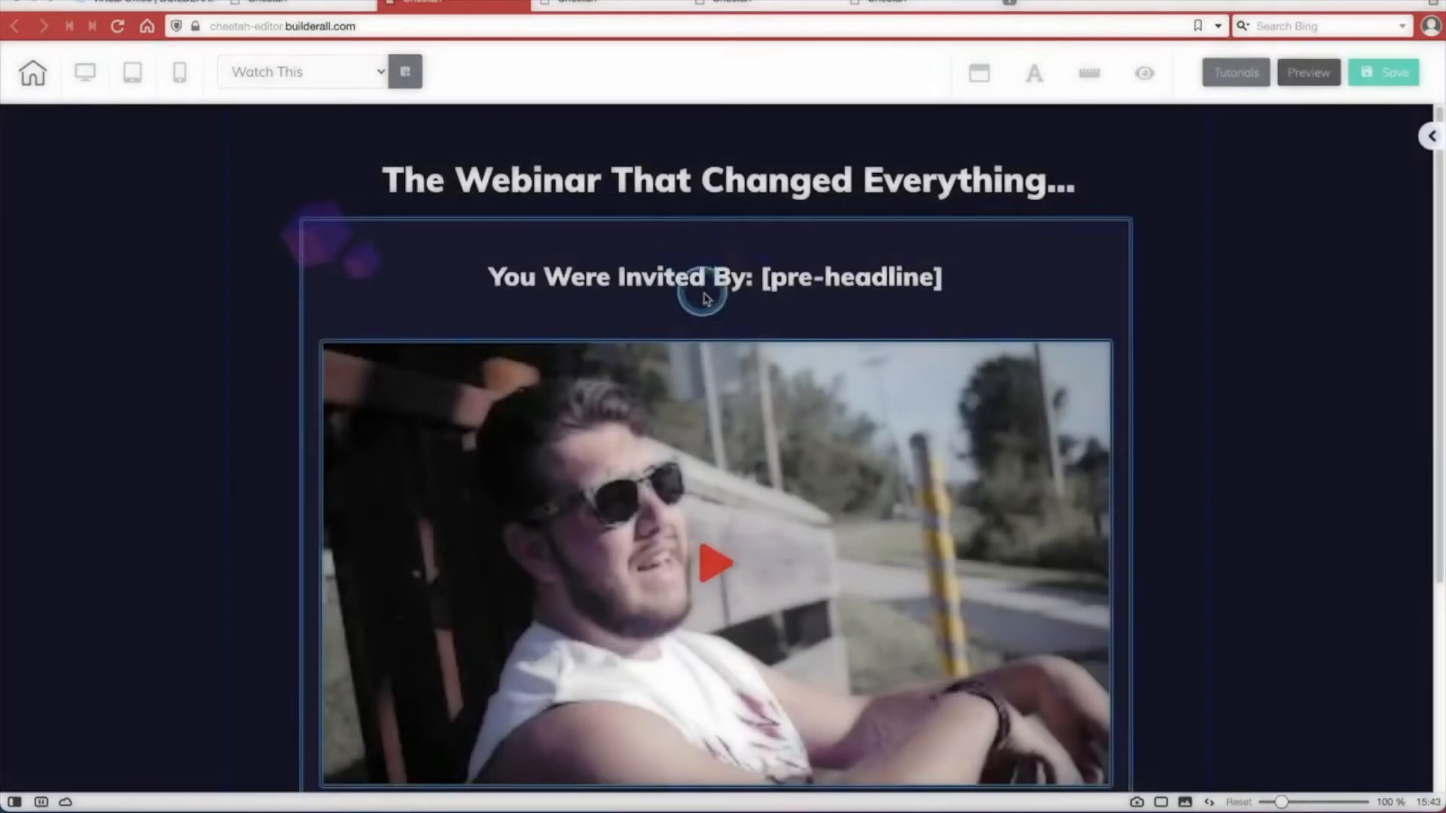
Leave the page editor and return to the overview of all websites.
{"action": "scroll", "coordinate": [1232, 243], "scroll_direction": "down", "scroll_amount": 3}
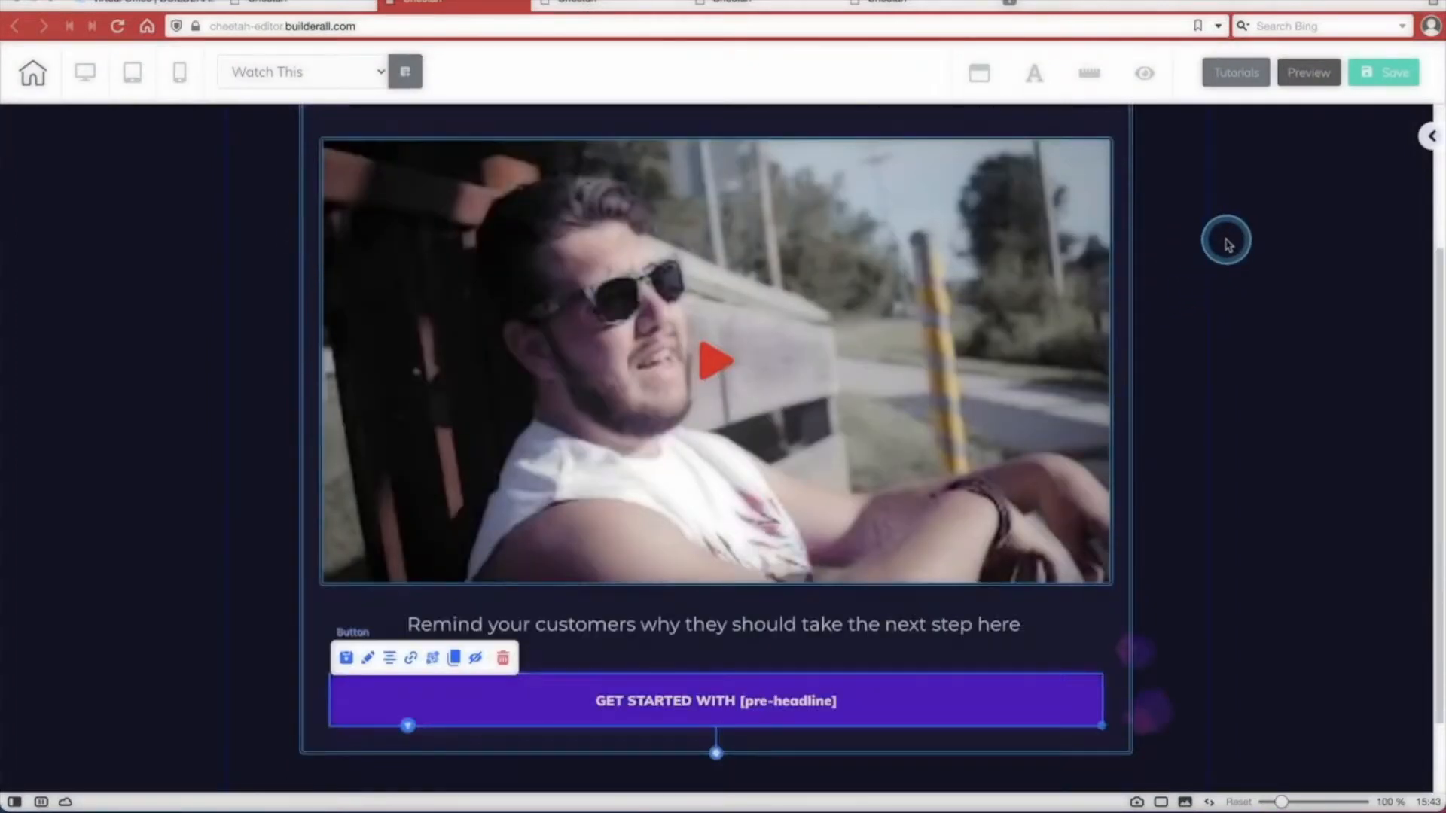
{"action": "scroll", "coordinate": [1227, 241], "scroll_direction": "up", "scroll_amount": 3}
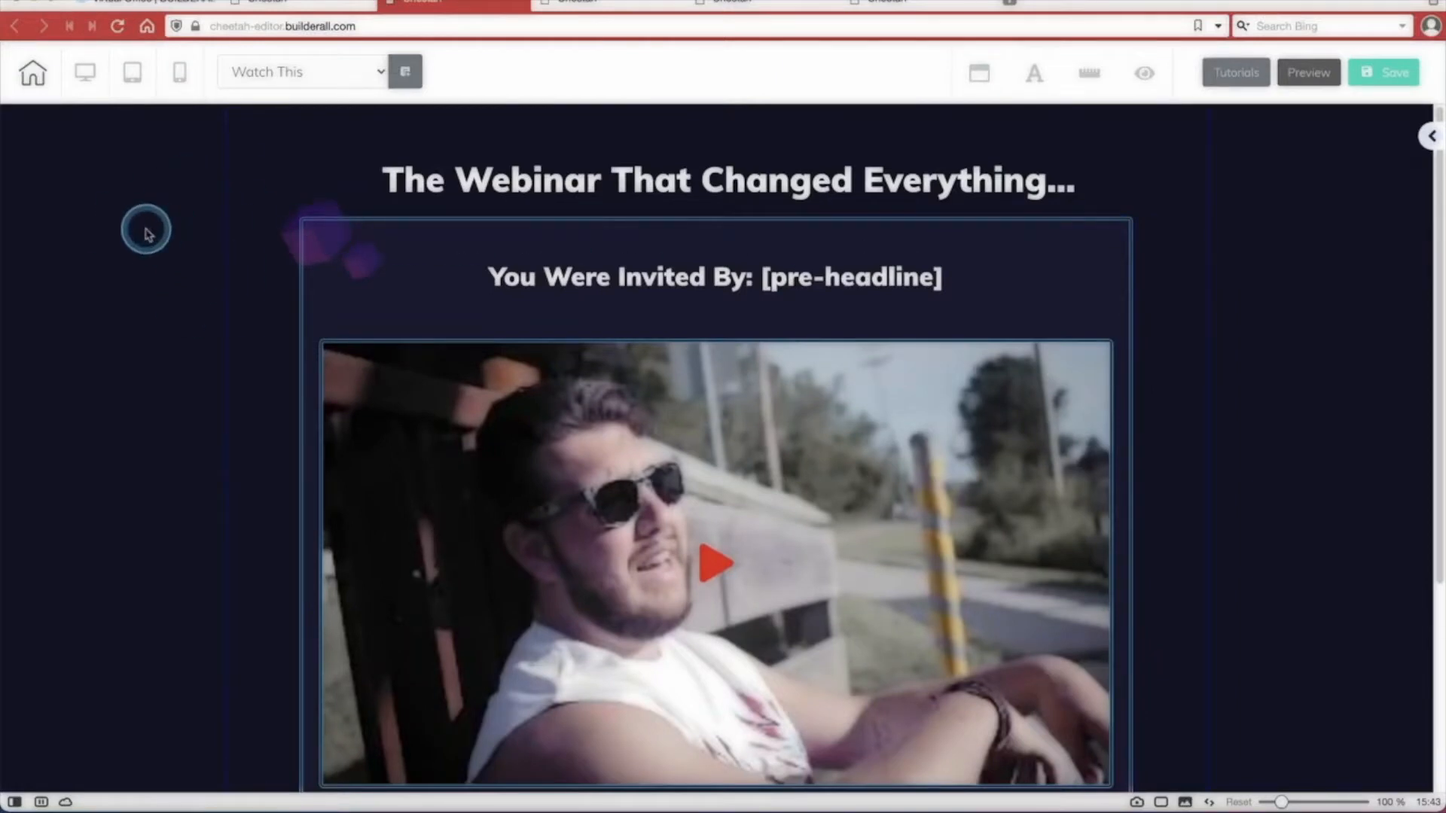
{"action": "left_click", "coordinate": [33, 76]}
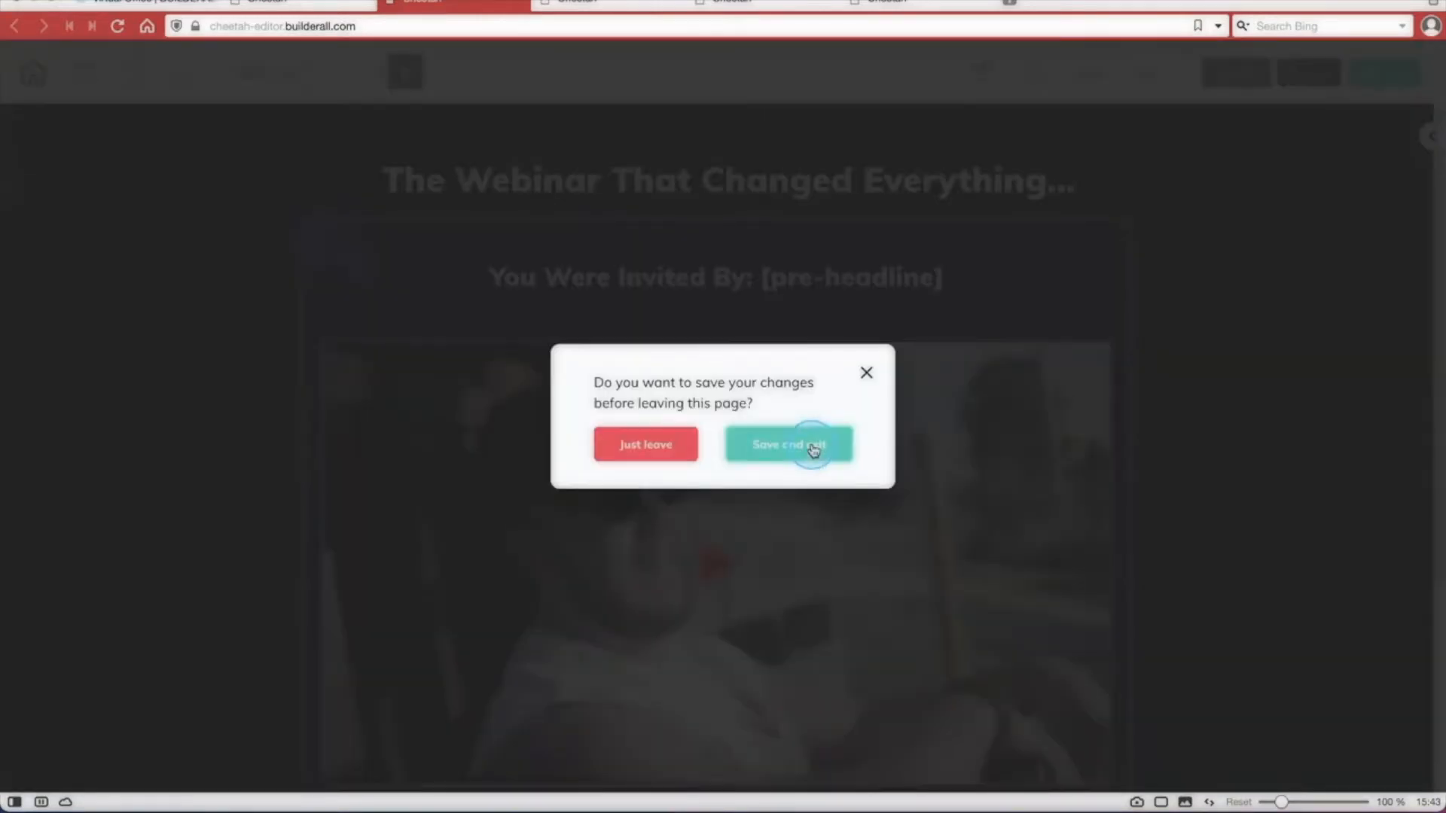
{"action": "left_click", "coordinate": [811, 446]}
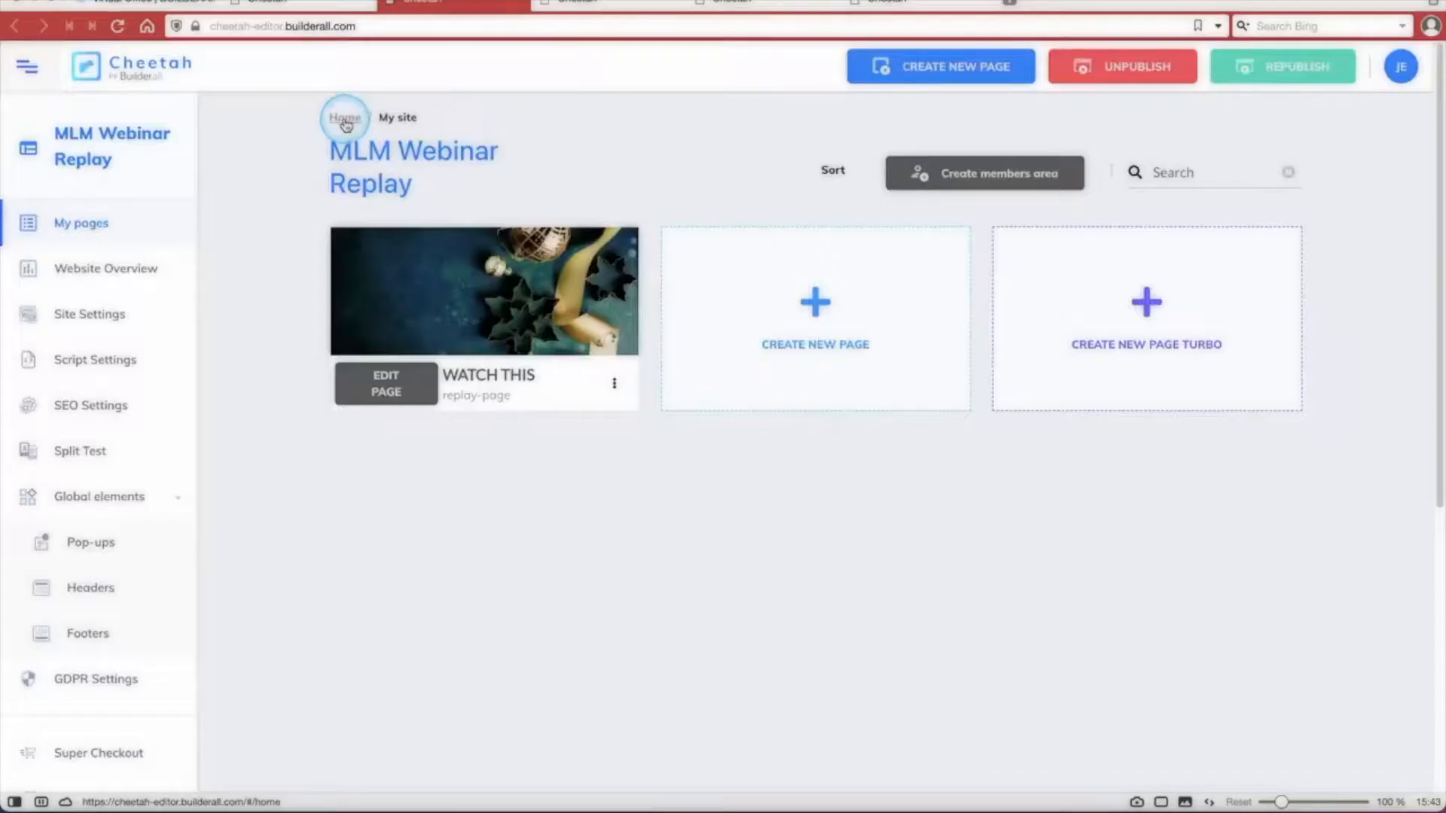
{"action": "left_click", "coordinate": [345, 117]}
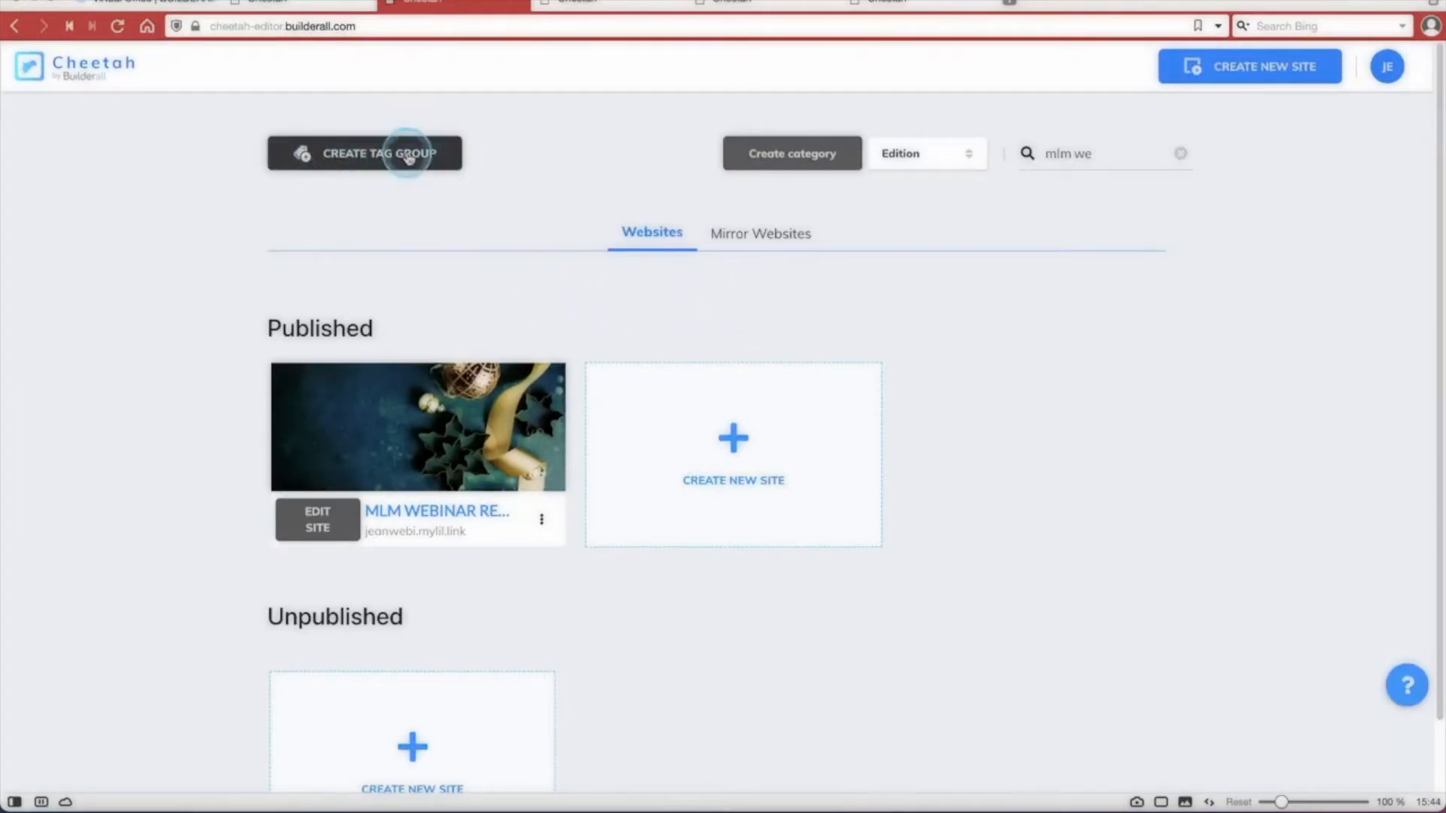
{"action": "mouse_move", "coordinate": [381, 452]}
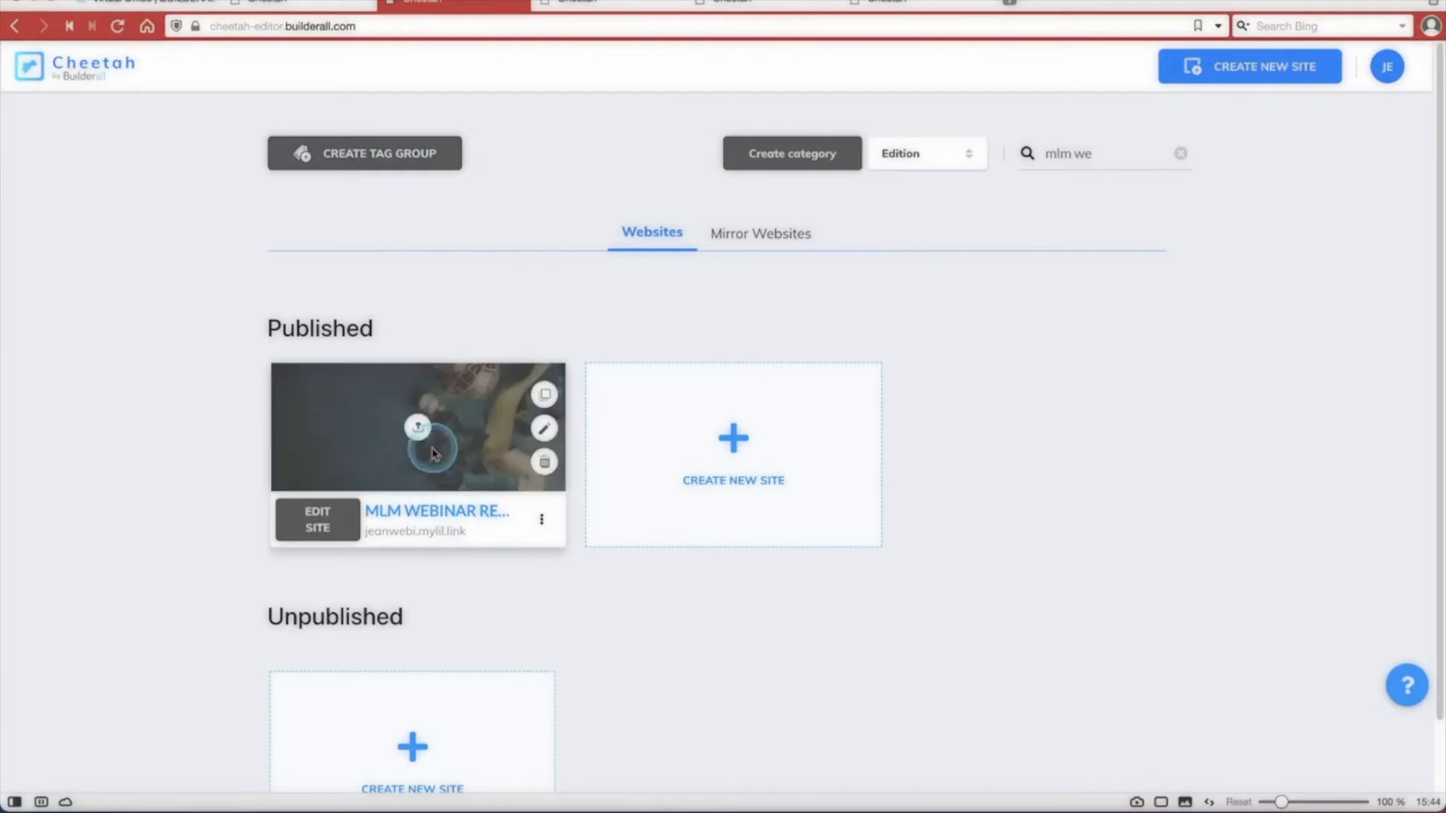
Create a new tag group named Team Webinar.
{"action": "left_click", "coordinate": [373, 154]}
{"action": "left_click", "coordinate": [1139, 145]}
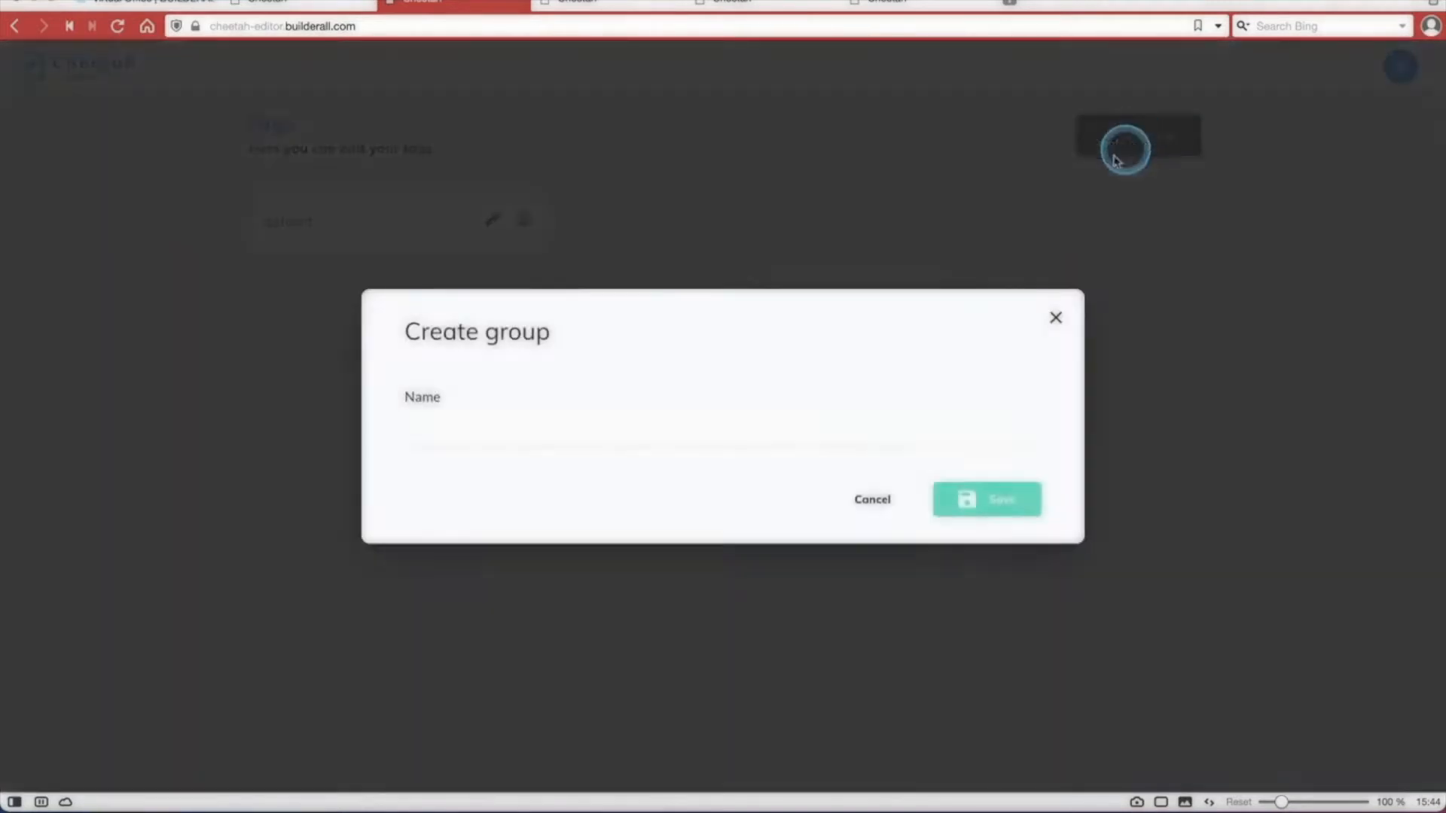
{"action": "left_click", "coordinate": [700, 433]}
{"action": "type", "text": "Team Webinar"}
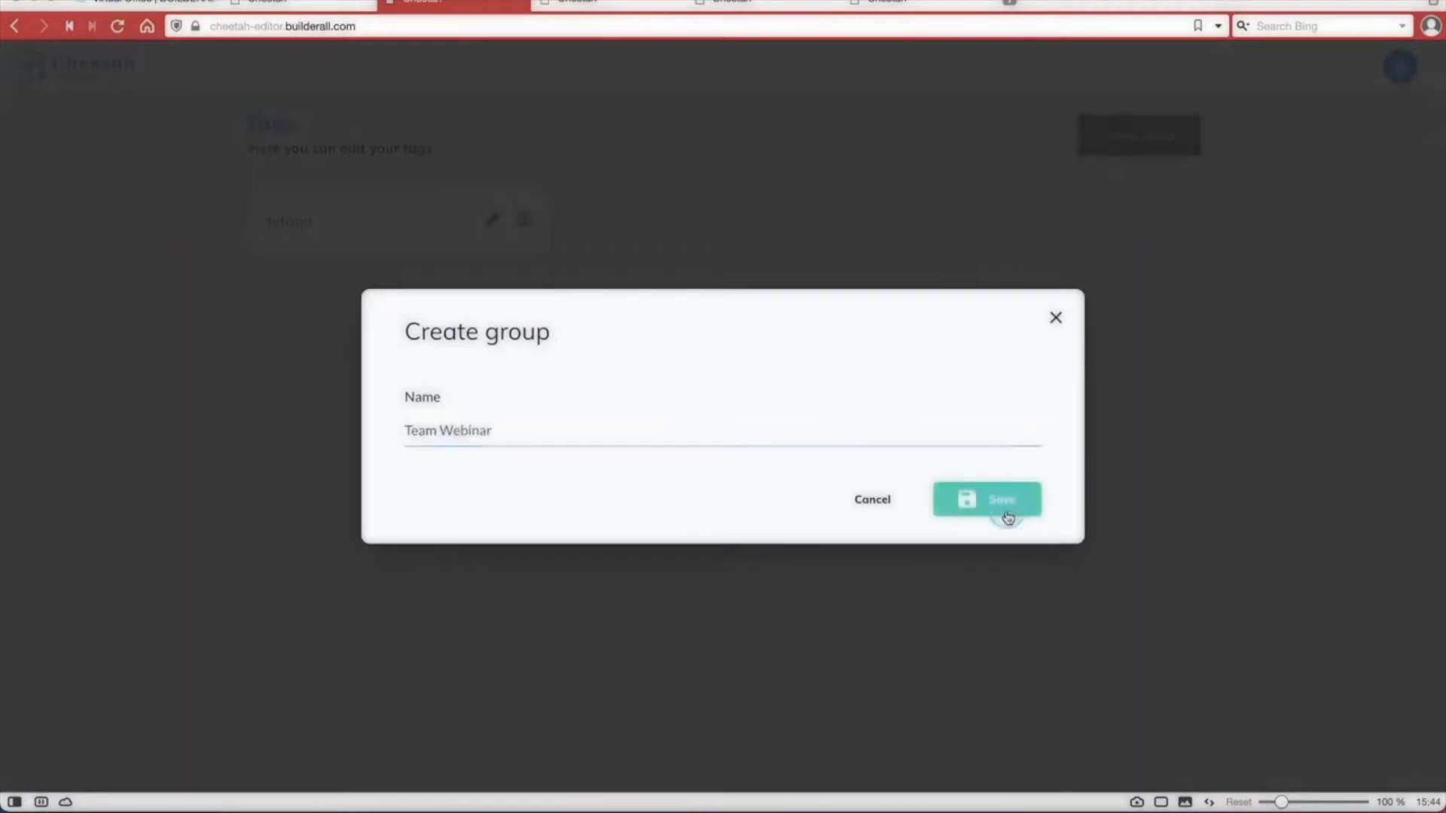
{"action": "left_click", "coordinate": [1005, 506]}
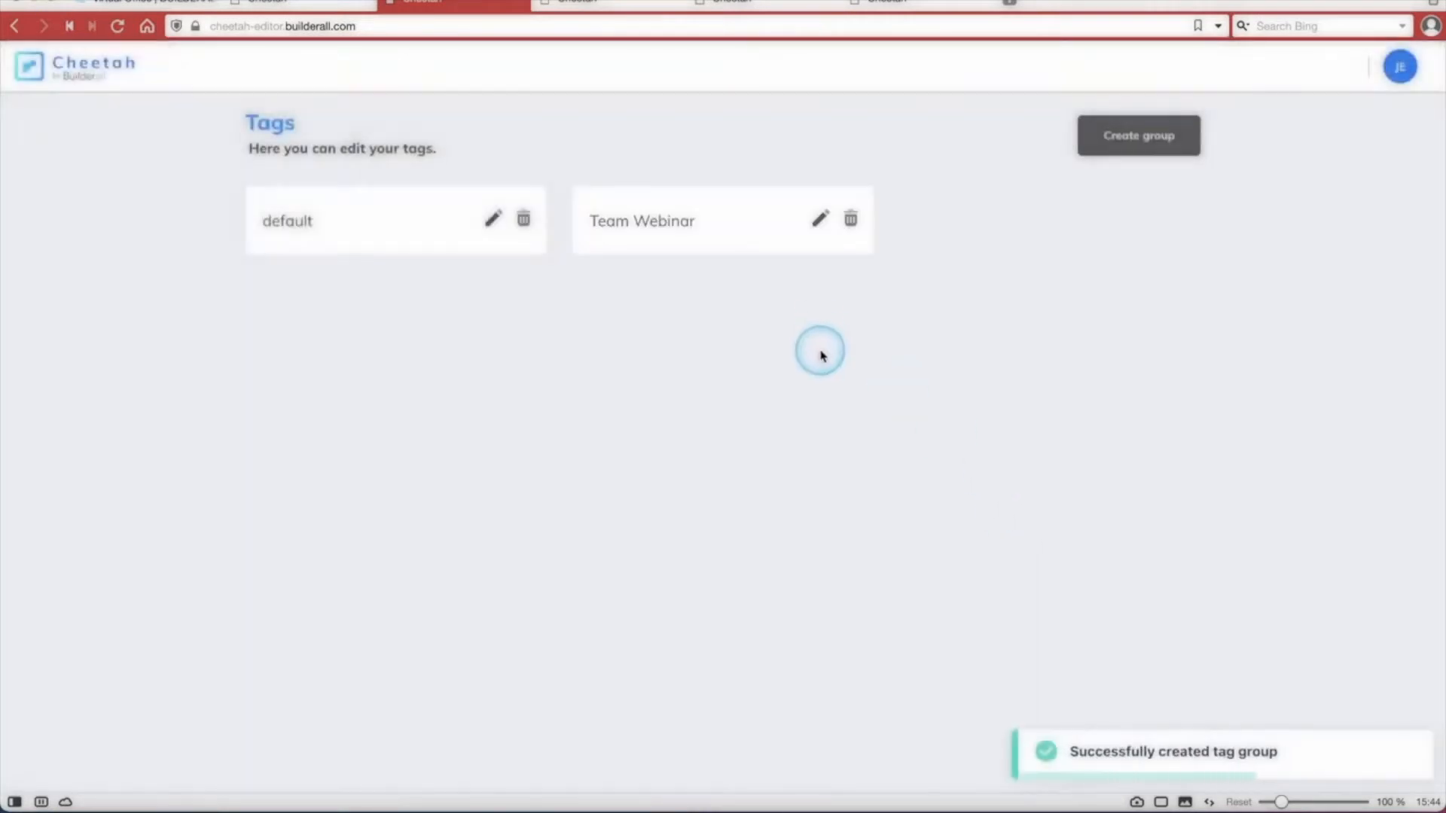
{"action": "left_click", "coordinate": [820, 219]}
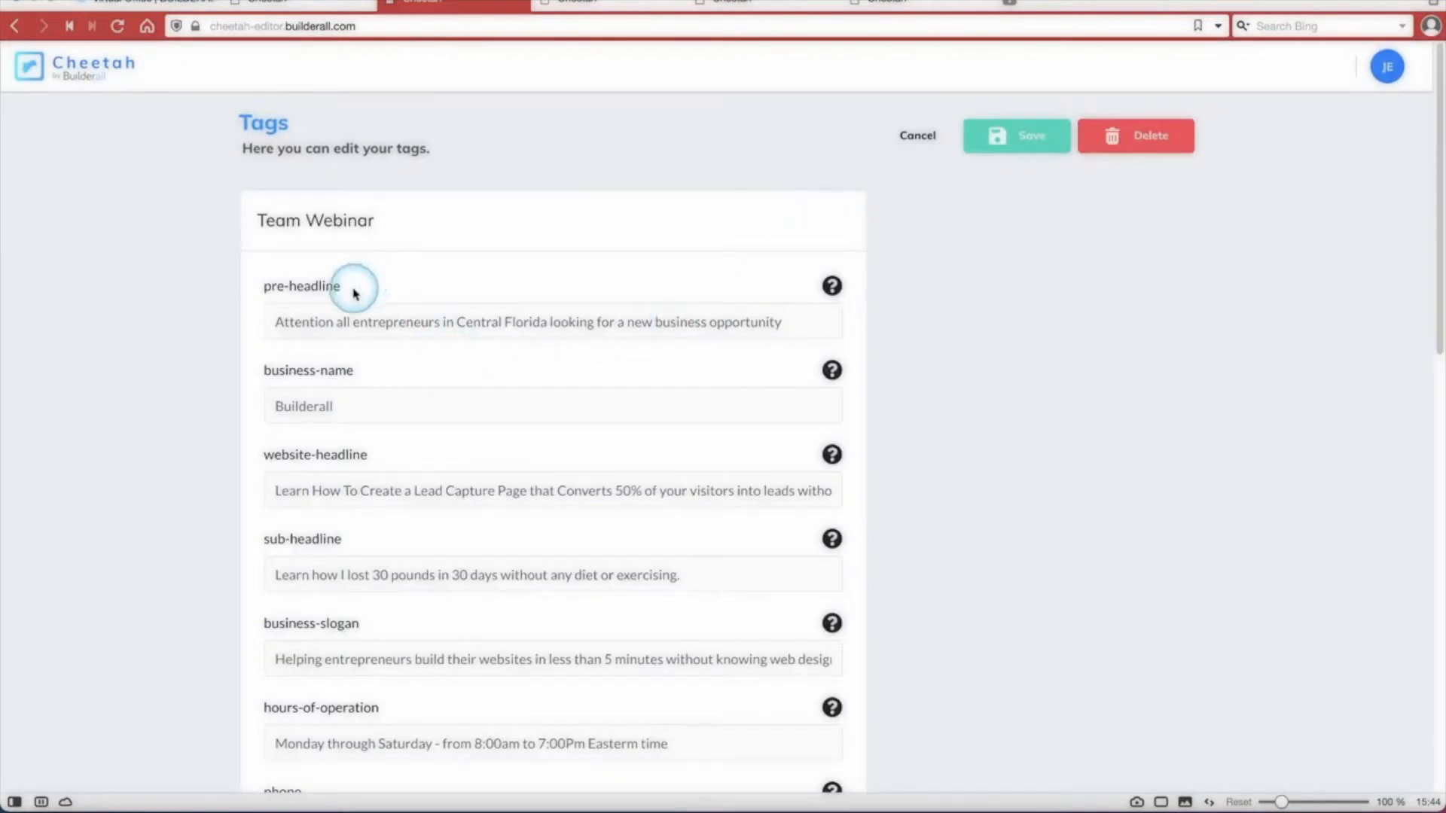
{"action": "left_click_drag", "start_coordinate": [348, 291], "coordinate": [260, 292]}
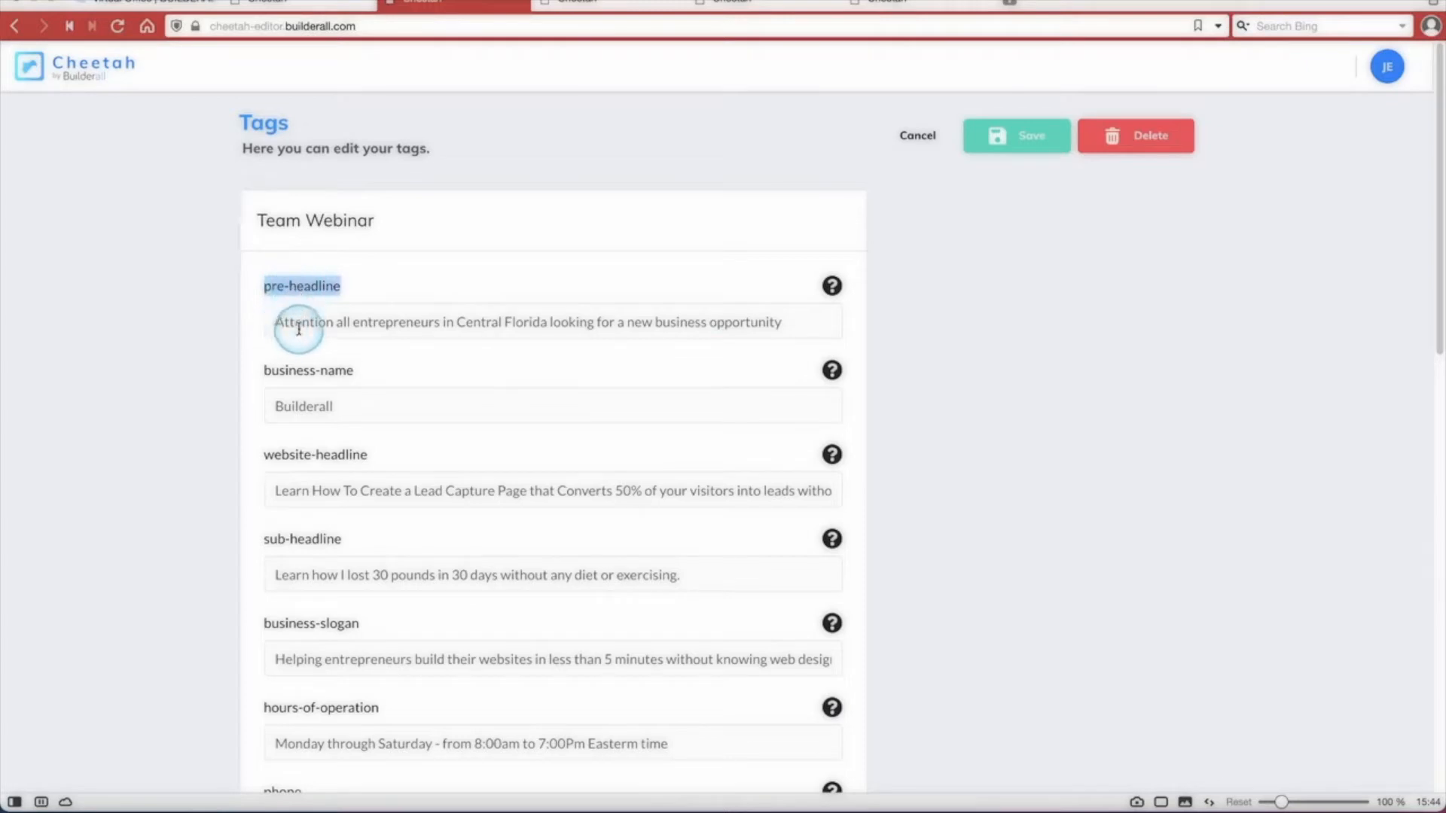
{"action": "left_click", "coordinate": [268, 307]}
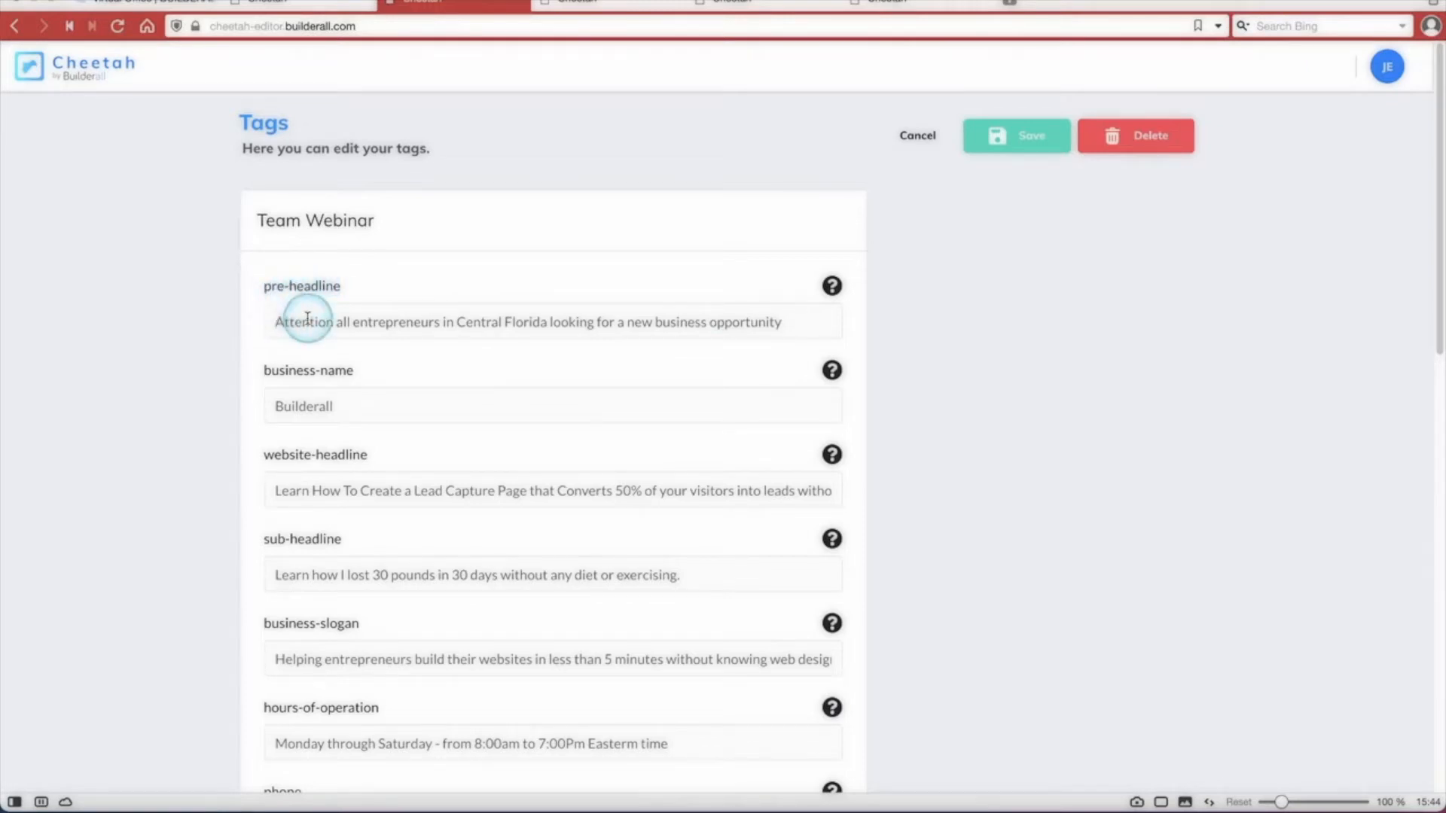
{"action": "type", "text": "Evi"}
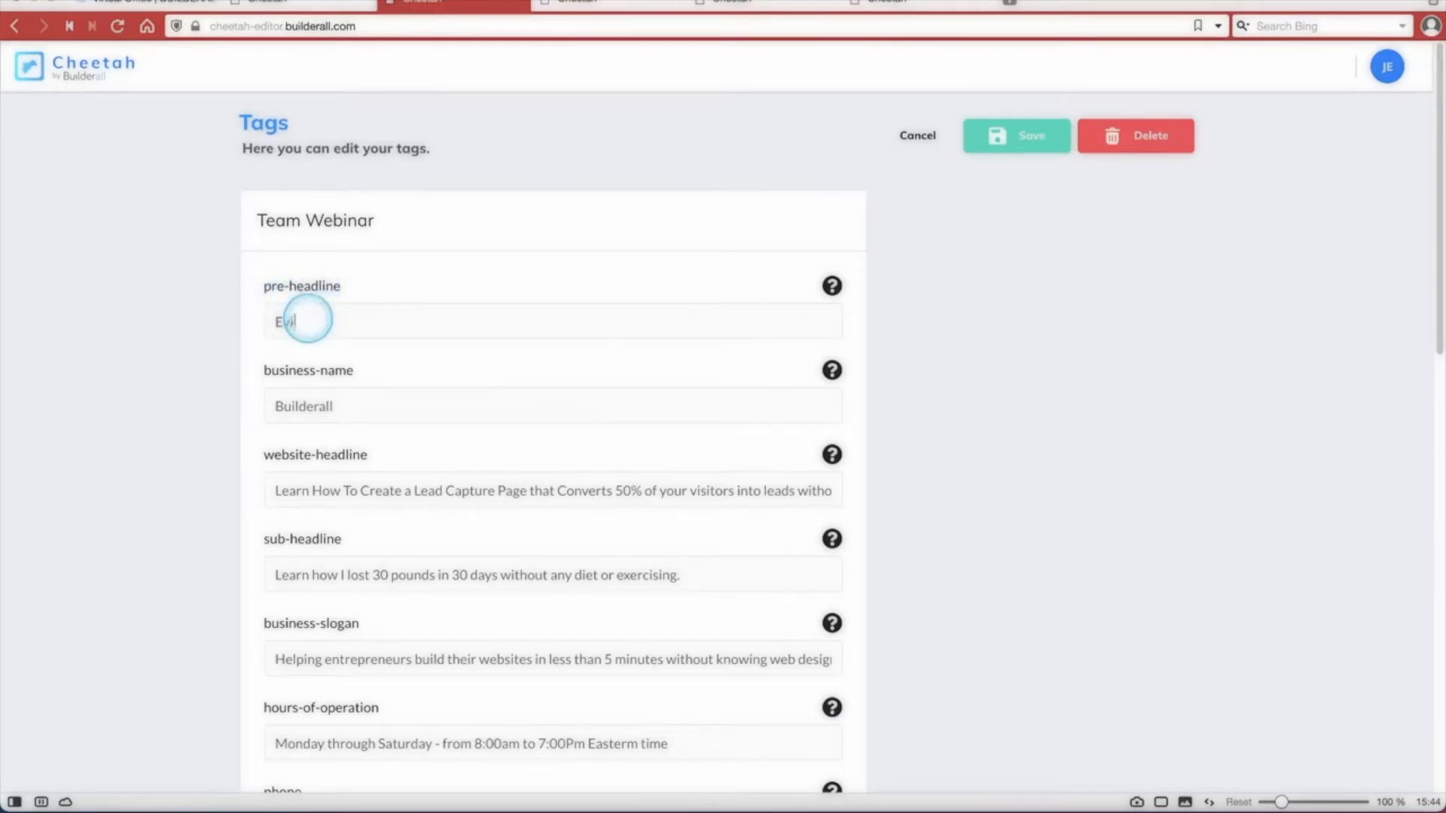
{"action": "type", "text": "mily"}
{"action": "left_click", "coordinate": [343, 407]}
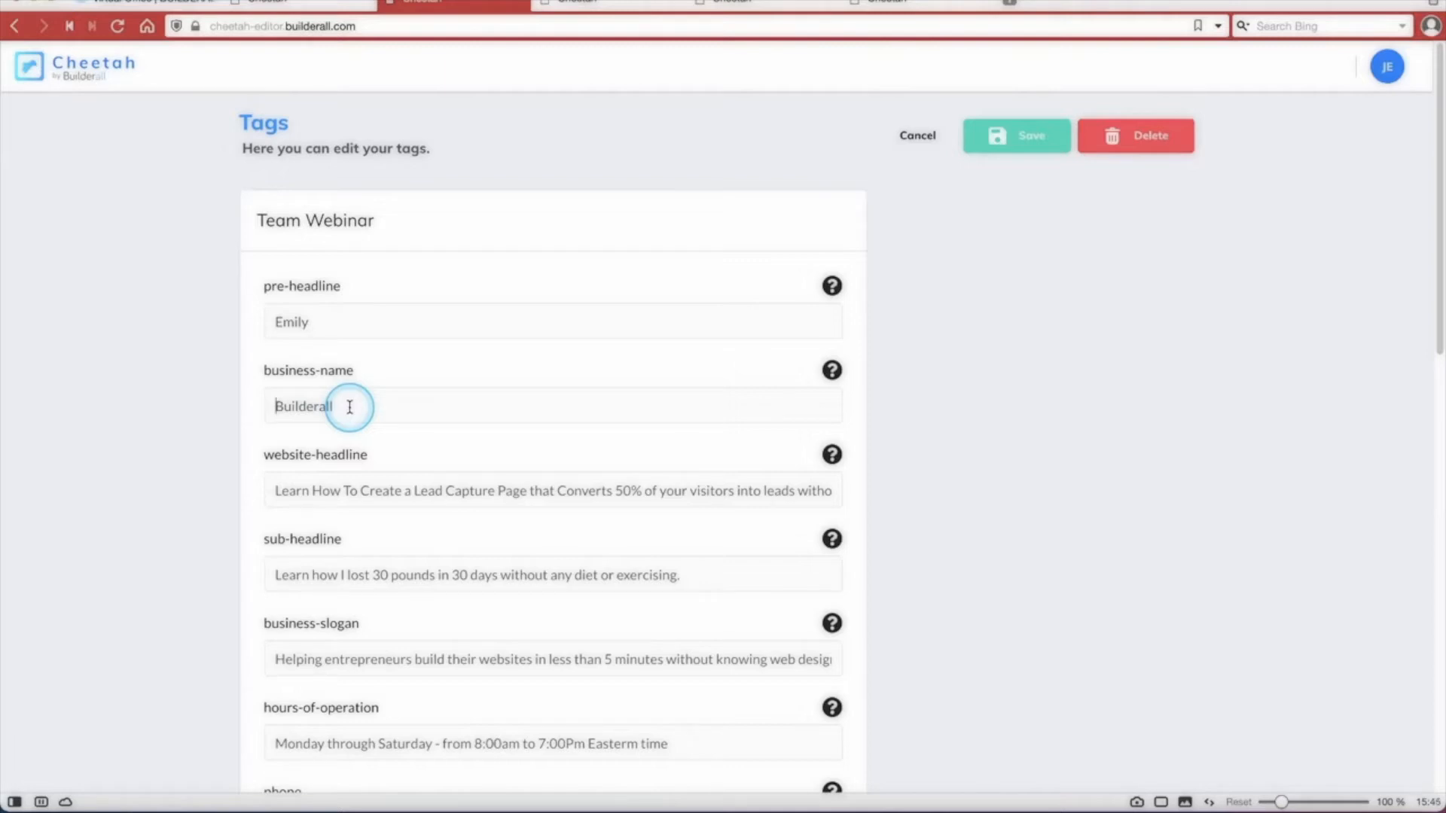
{"action": "type", "text": "https://www.builderall.com"}
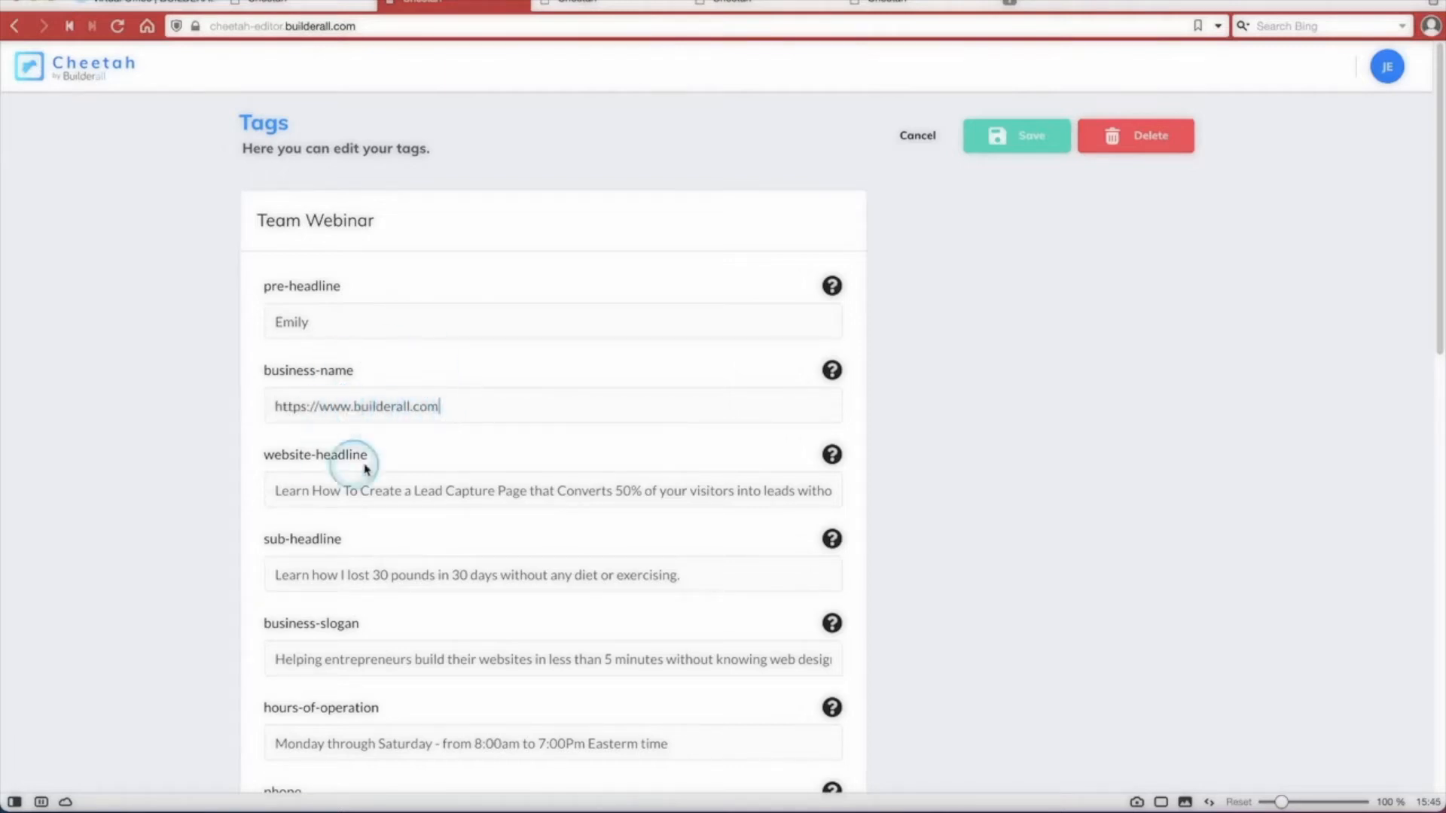
Replace the text of the website-headline tag and save the Team Webinar tag group.
{"action": "scroll", "coordinate": [543, 476], "scroll_direction": "down", "scroll_amount": 1}
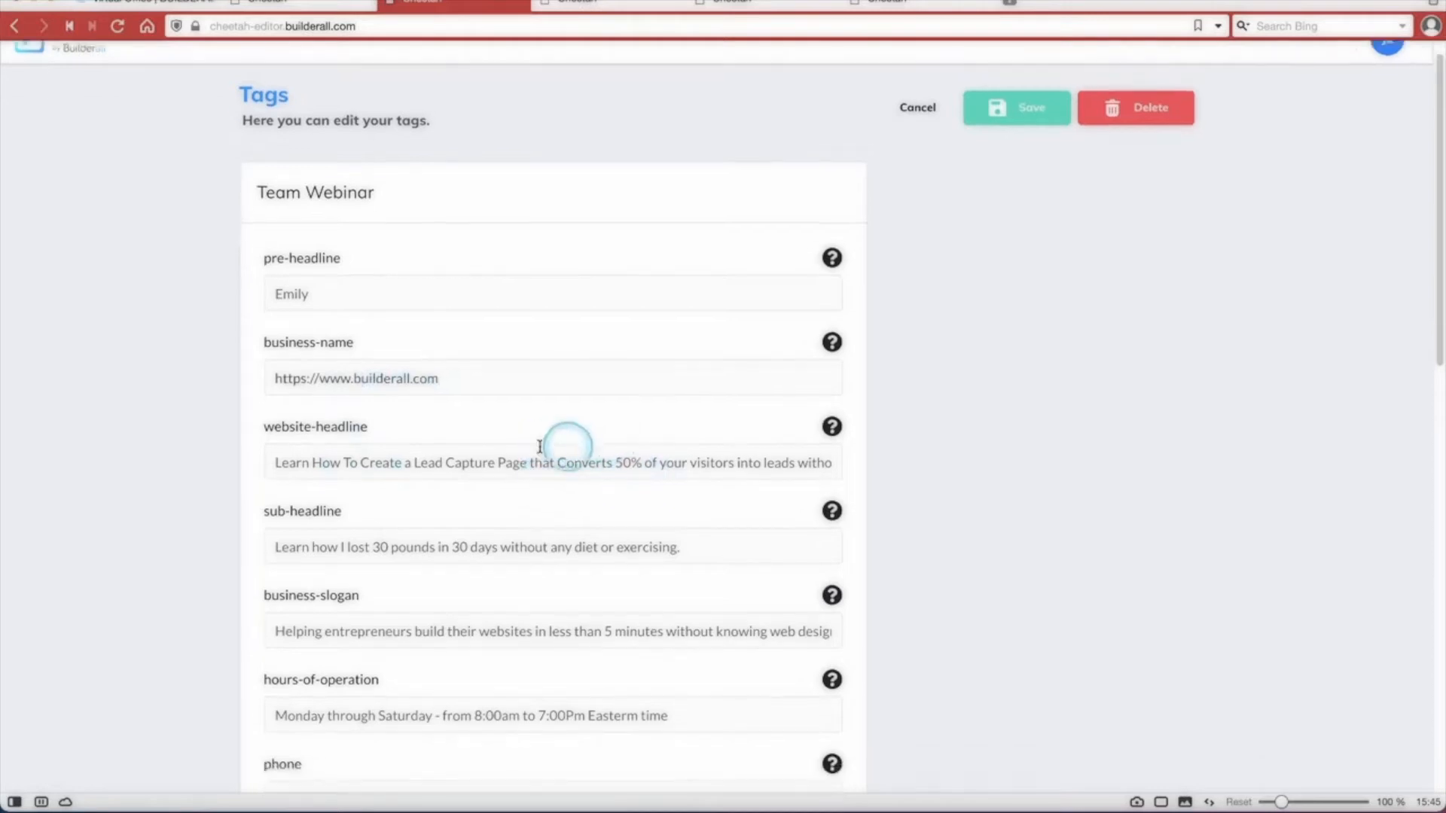
{"action": "left_click", "coordinate": [278, 462]}
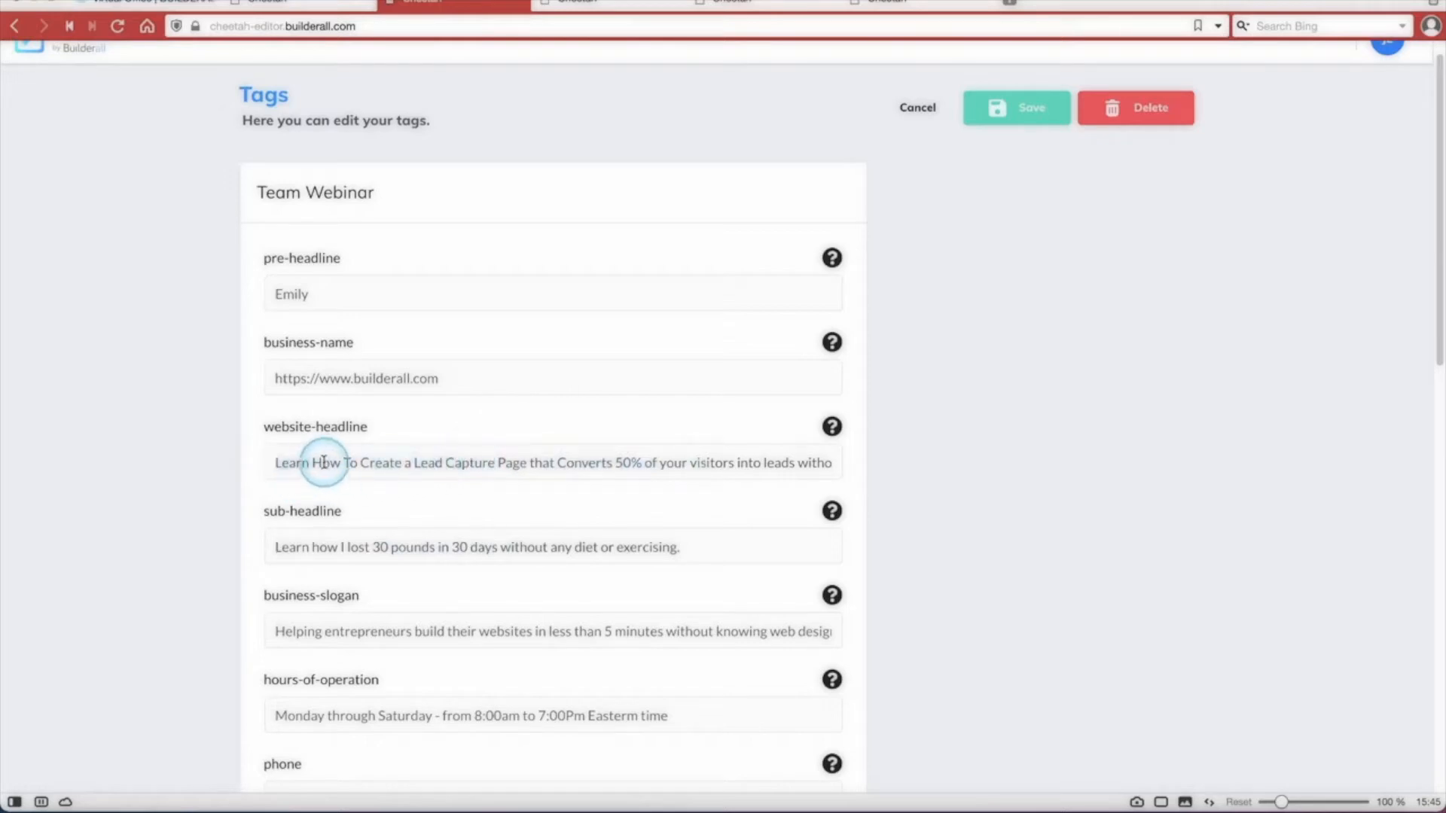
{"action": "key", "text": "ctrl+a"}
{"action": "type", "text": "df"}
{"action": "left_click_drag", "start_coordinate": [354, 467], "coordinate": [243, 466]}
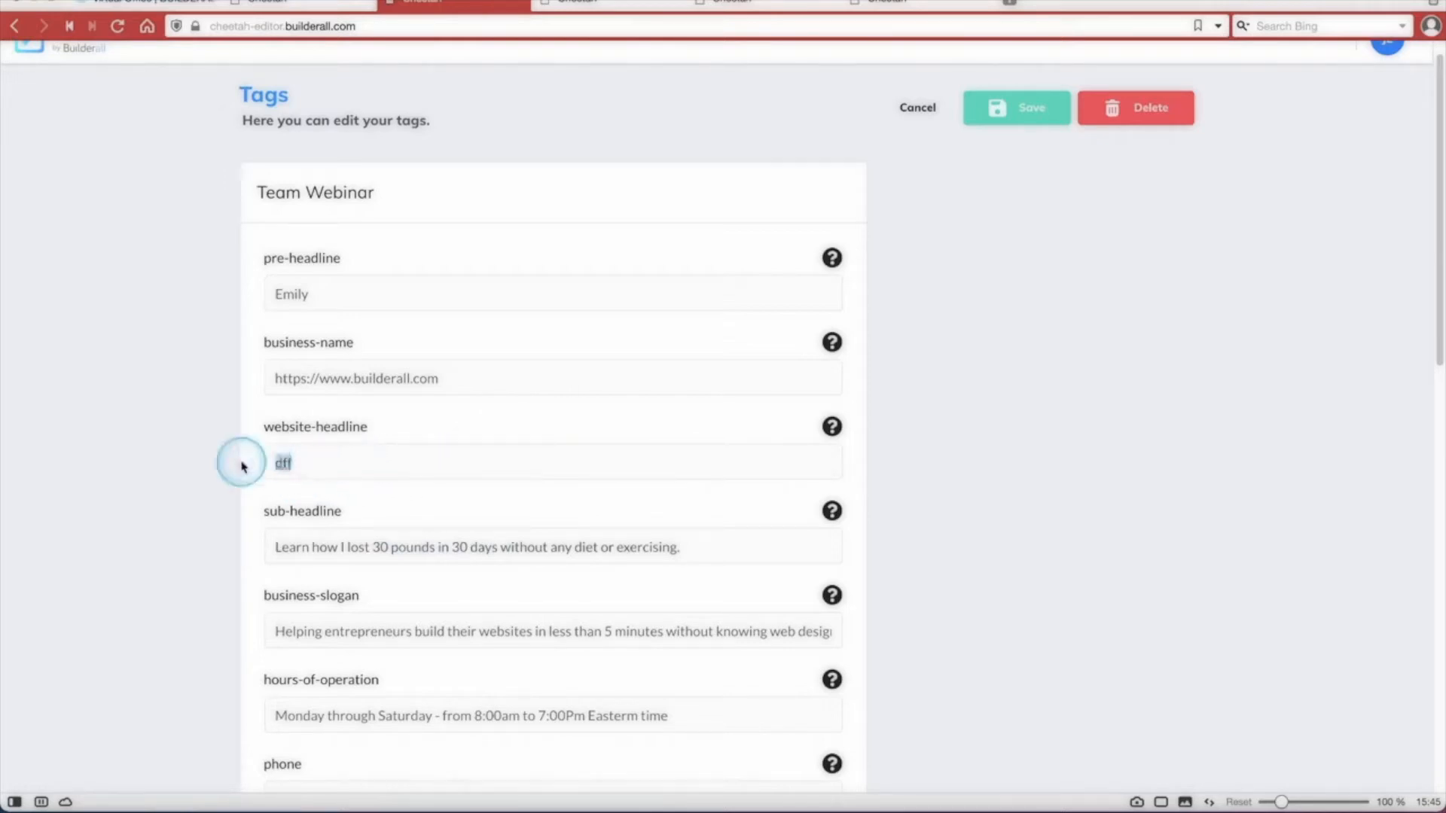
{"action": "key", "text": "ctrl+v"}
{"action": "left_click", "coordinate": [996, 119]}
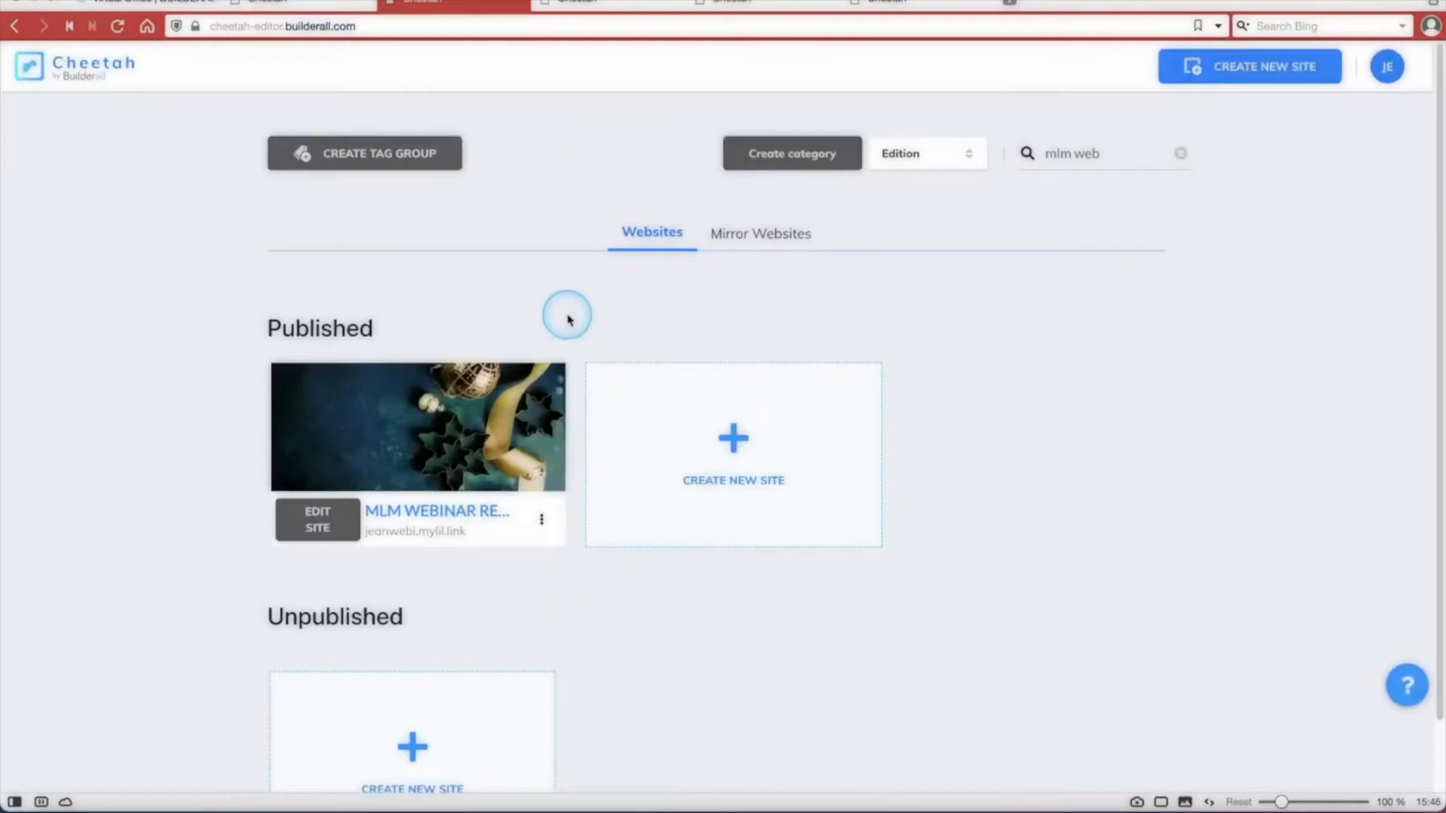
Enable mirroring for the MLM Webinar Replay site's public link and copy that link.
{"action": "left_click", "coordinate": [542, 522]}
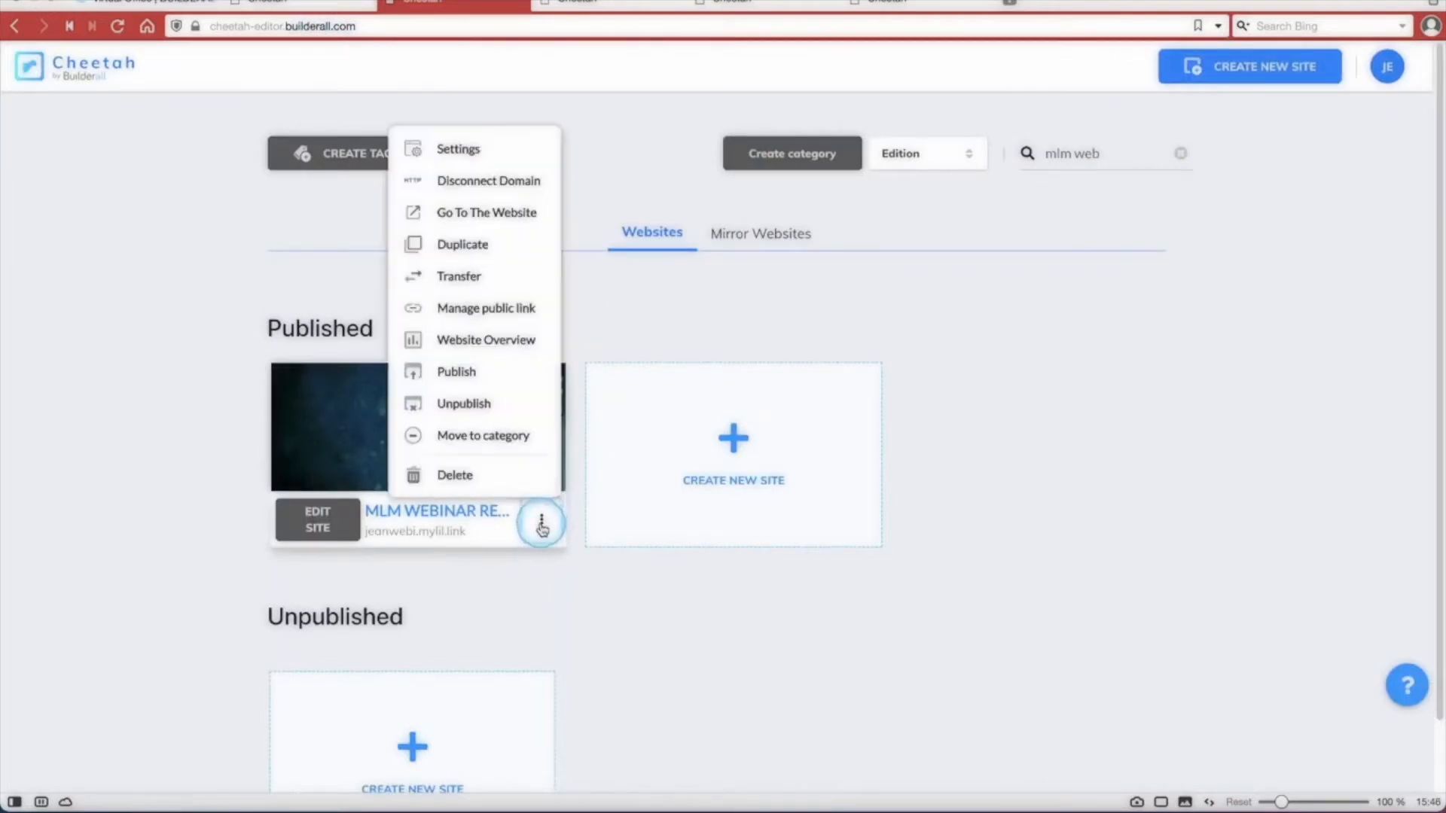
{"action": "left_click", "coordinate": [500, 308]}
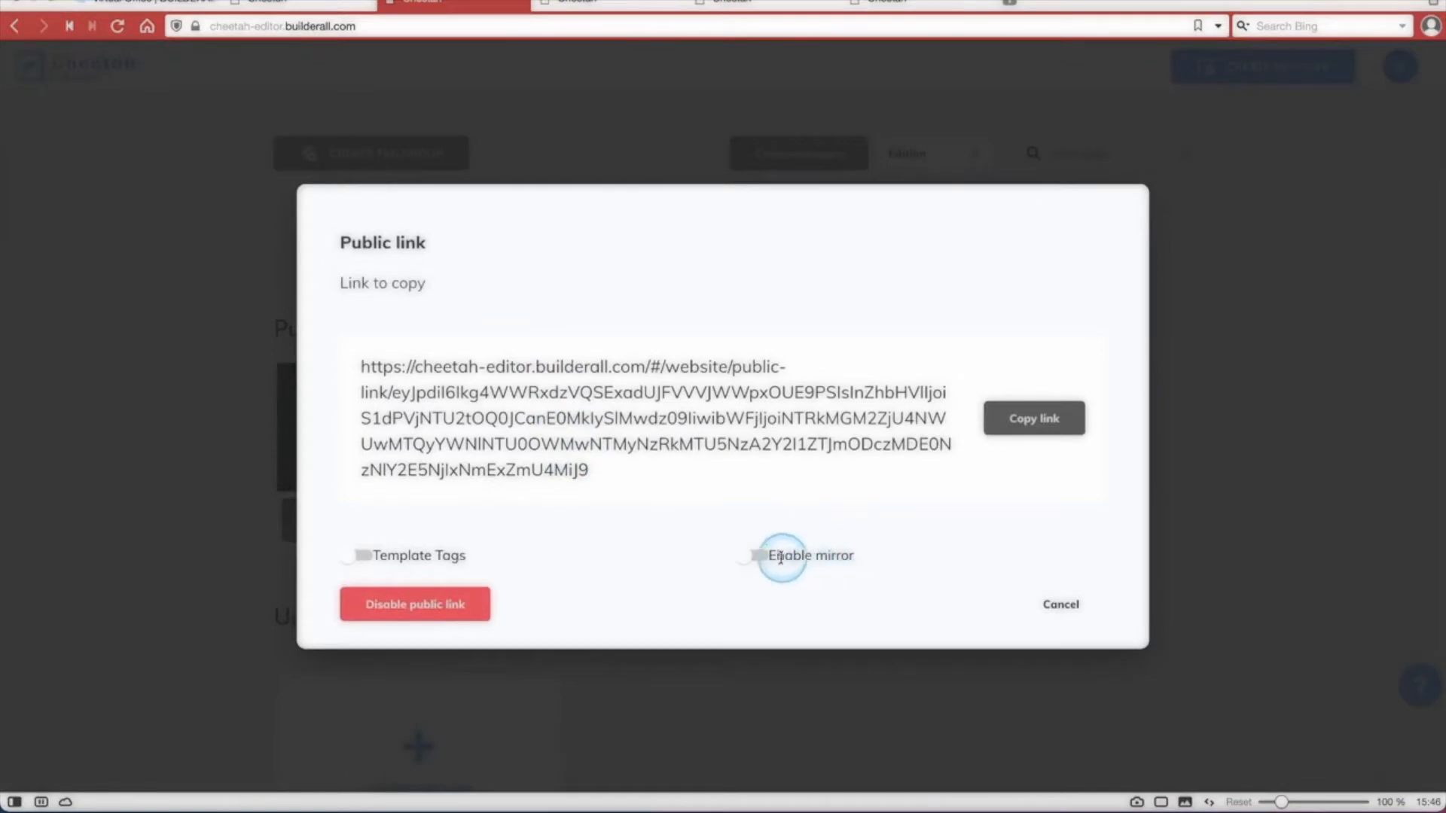
{"action": "left_click", "coordinate": [1039, 419]}
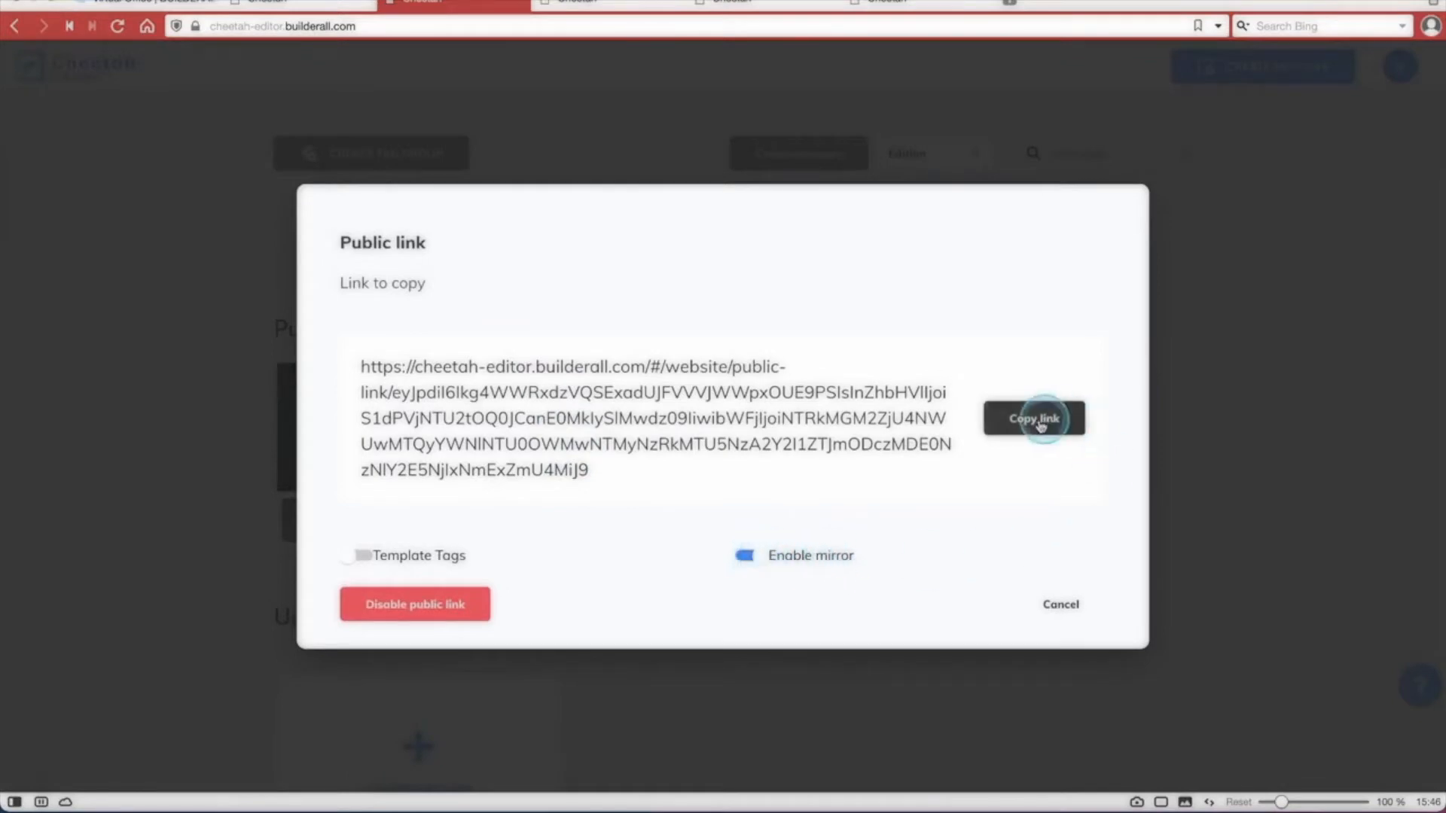
{"action": "left_click", "coordinate": [1058, 607]}
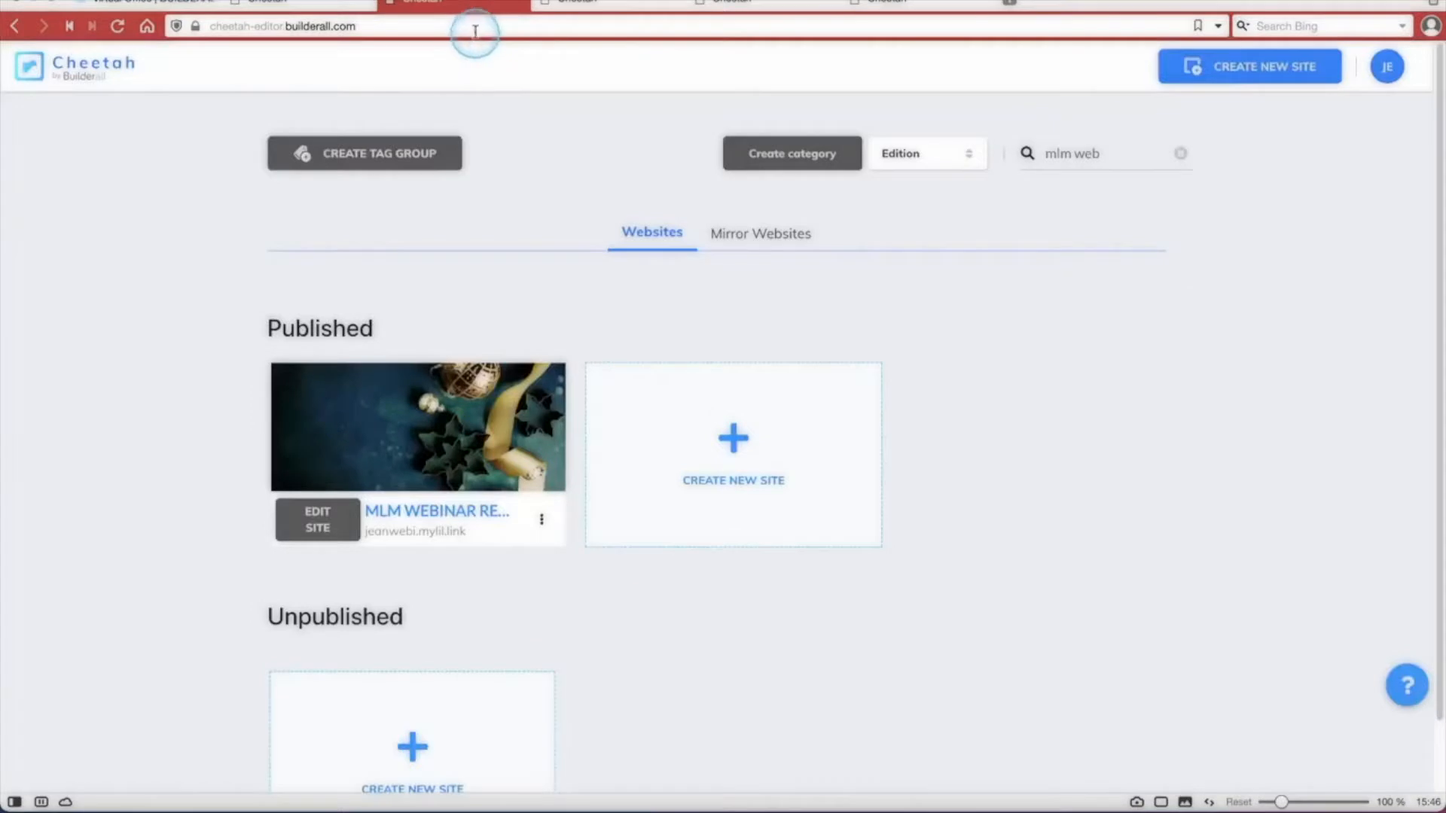
Open the copied public link in the browser.
{"action": "left_click", "coordinate": [476, 28]}
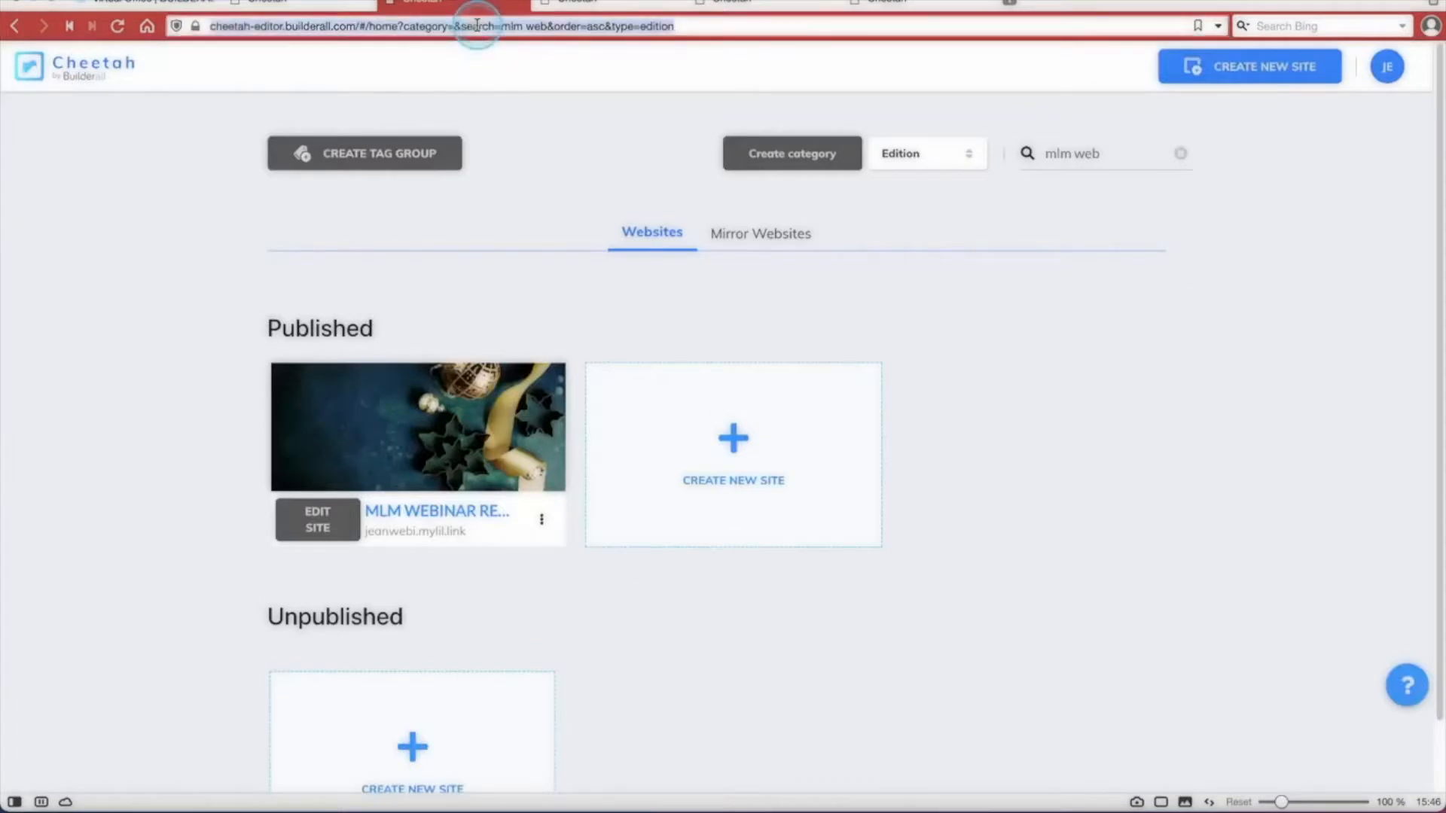
{"action": "key", "text": "ctrl+v"}
{"action": "key", "text": "Return"}
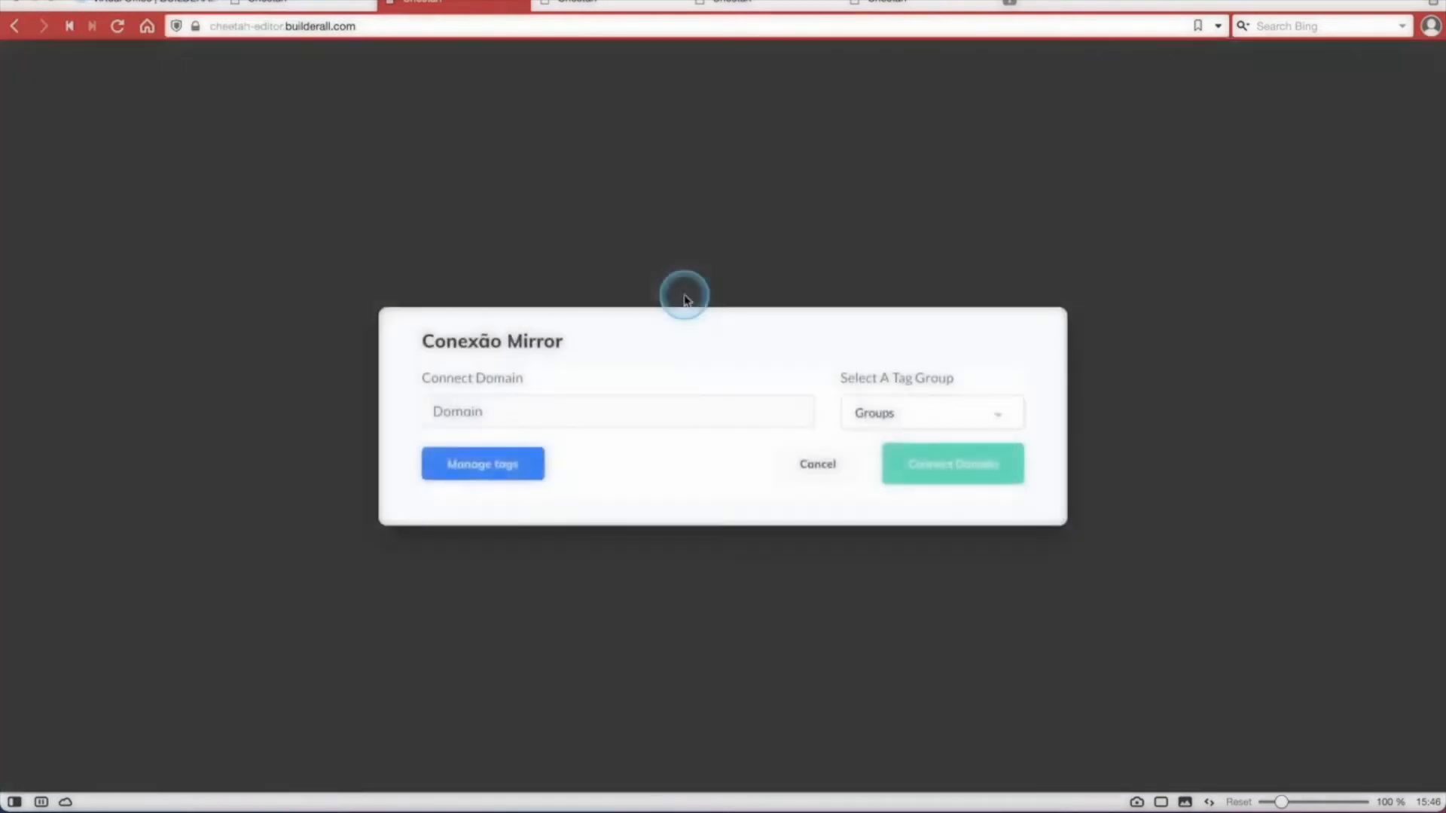
Connect the mirror site to the domain teamwb.mylil.link using the Team Webinar tag group.
{"action": "left_click", "coordinate": [565, 412]}
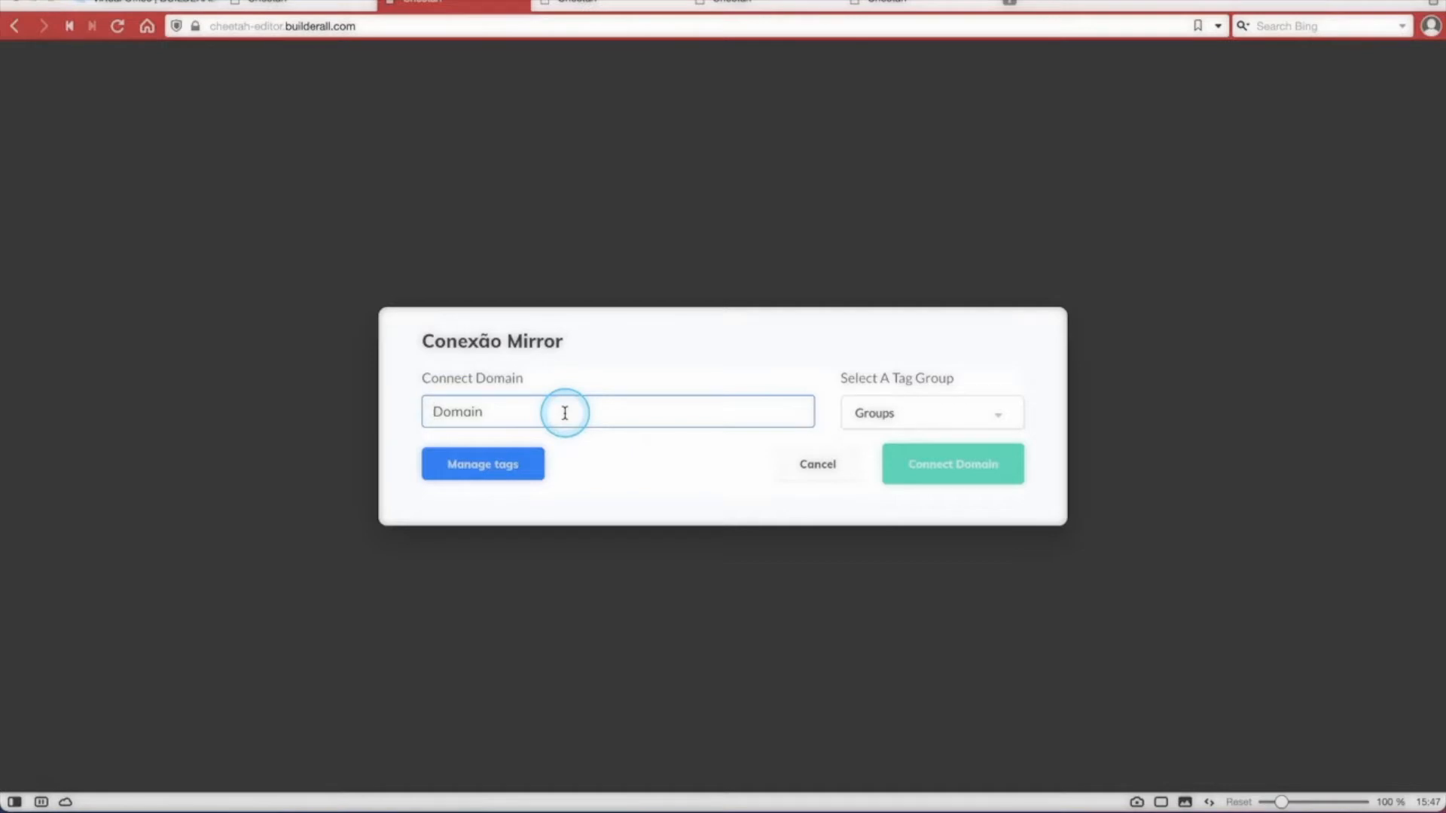
{"action": "type", "text": "teamwb.mylil.link"}
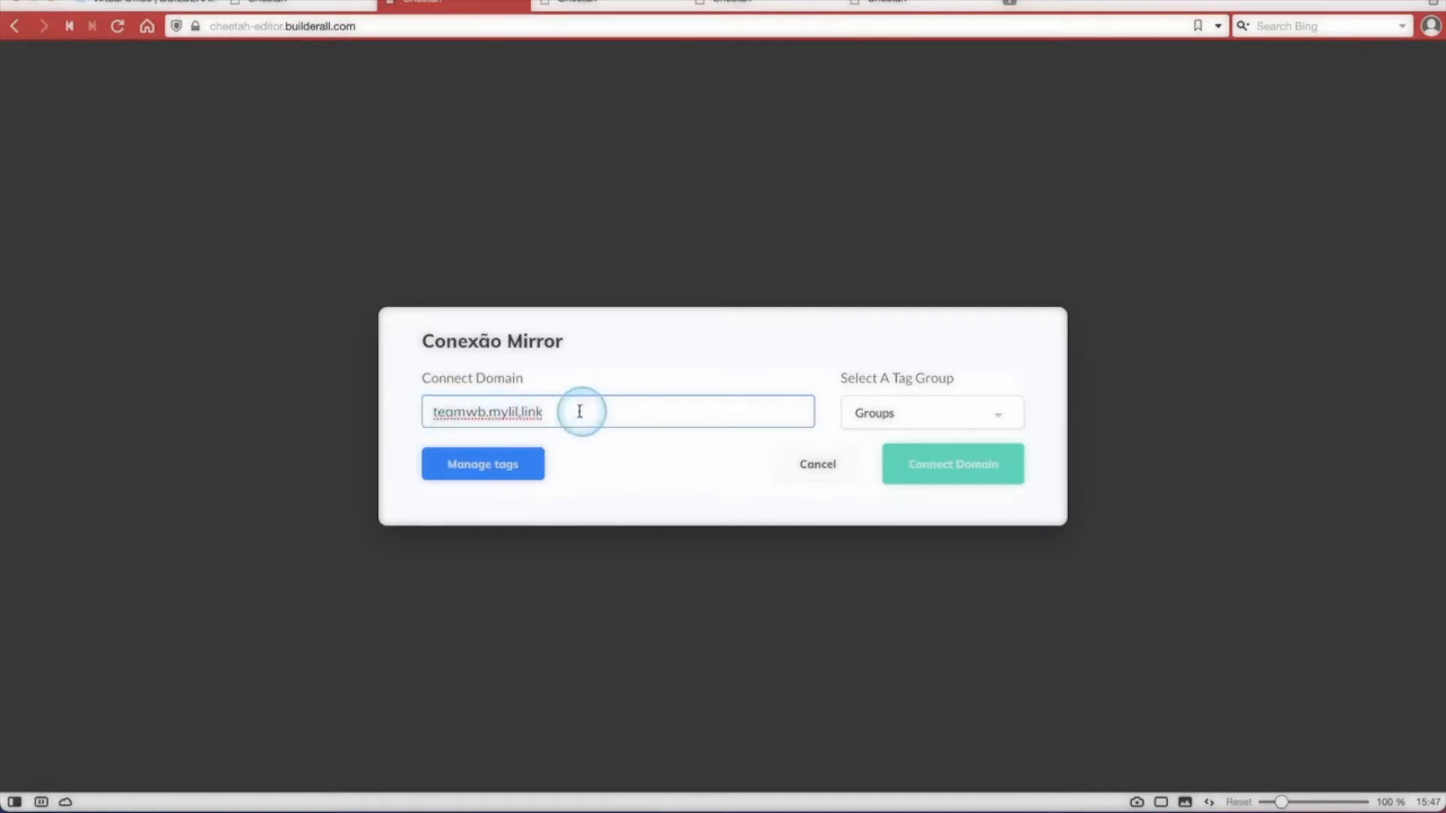
{"action": "left_click", "coordinate": [896, 415]}
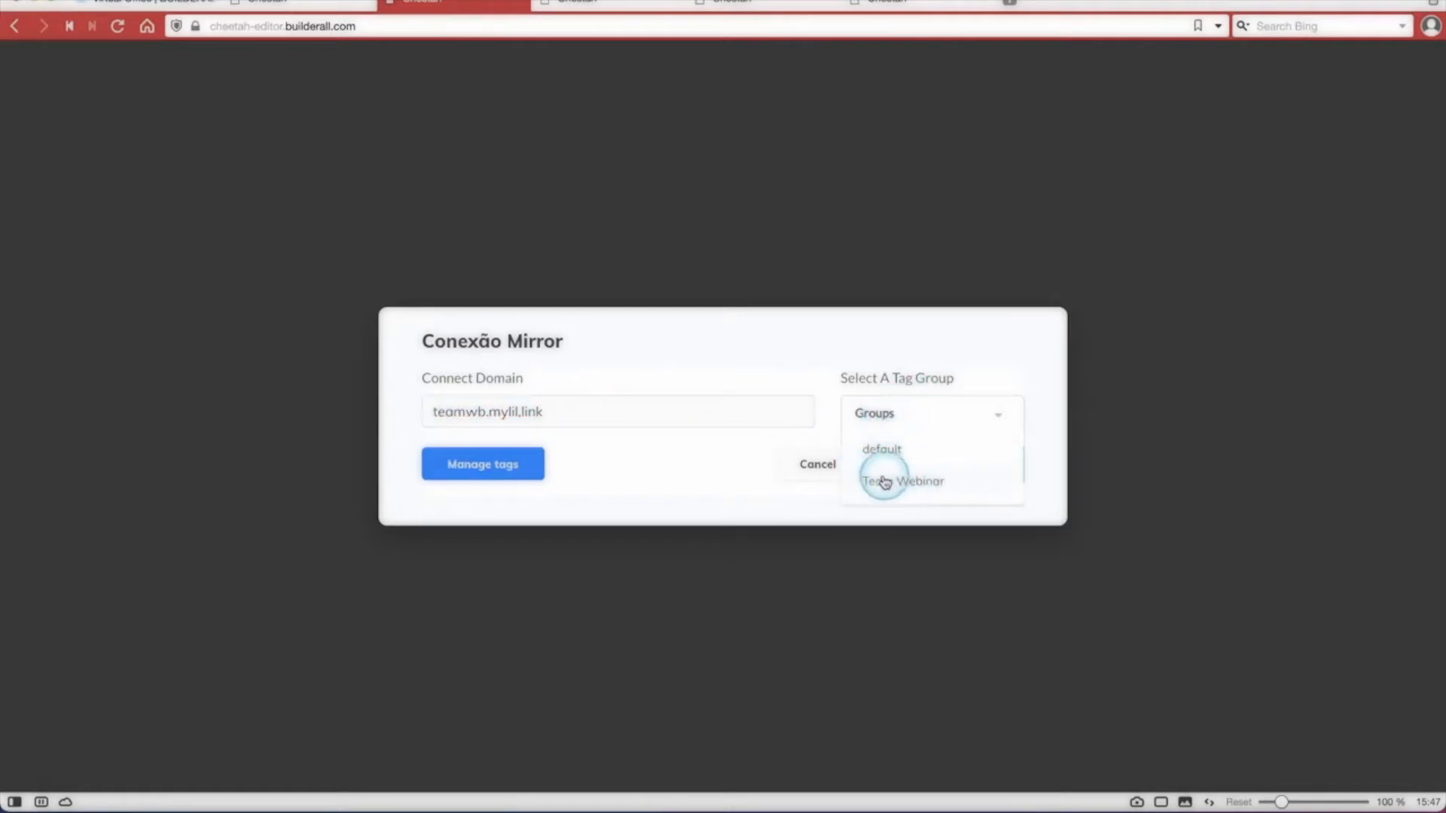
{"action": "left_click", "coordinate": [928, 482]}
{"action": "left_click", "coordinate": [1017, 463]}
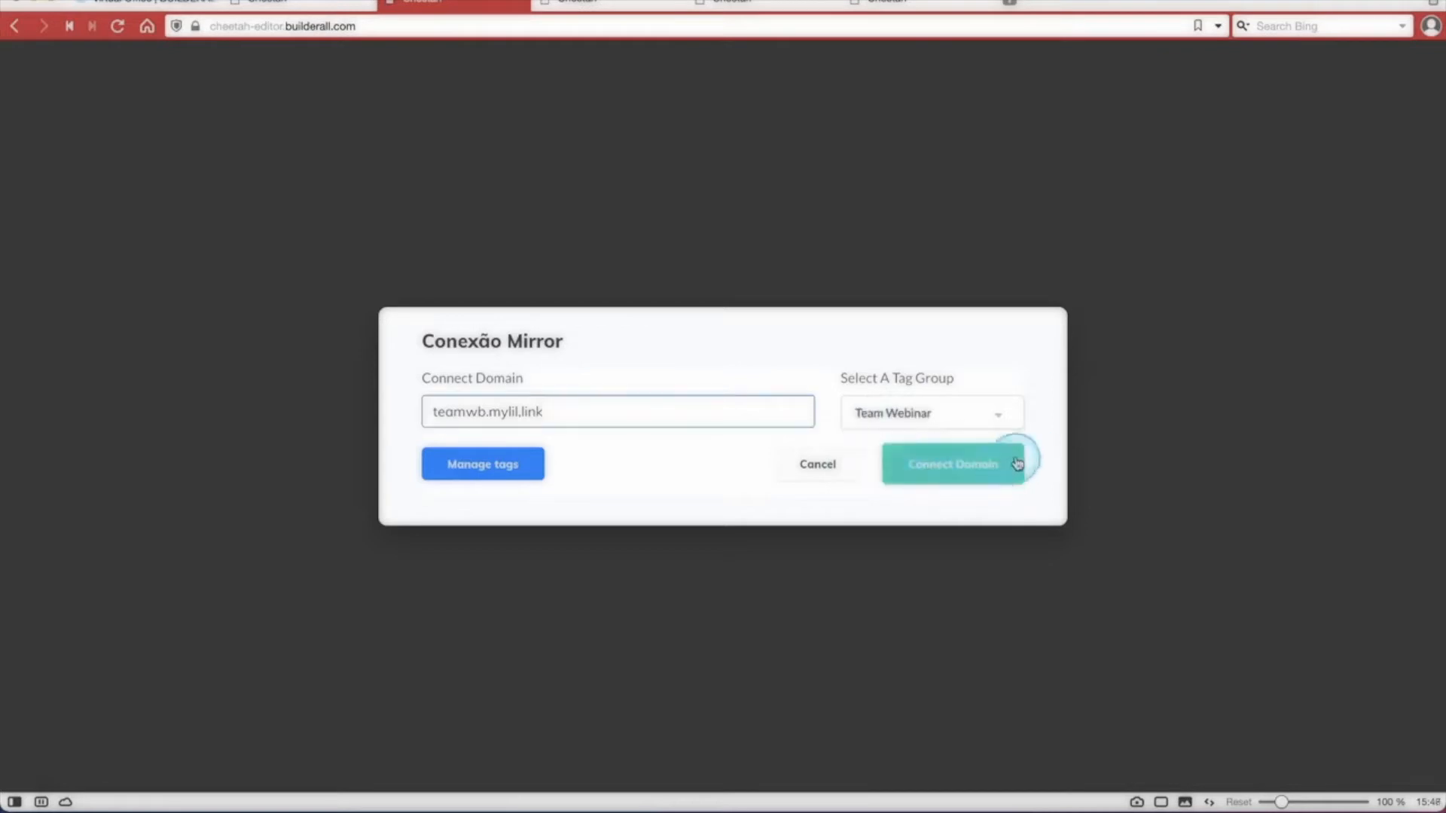
{"action": "left_click", "coordinate": [964, 468]}
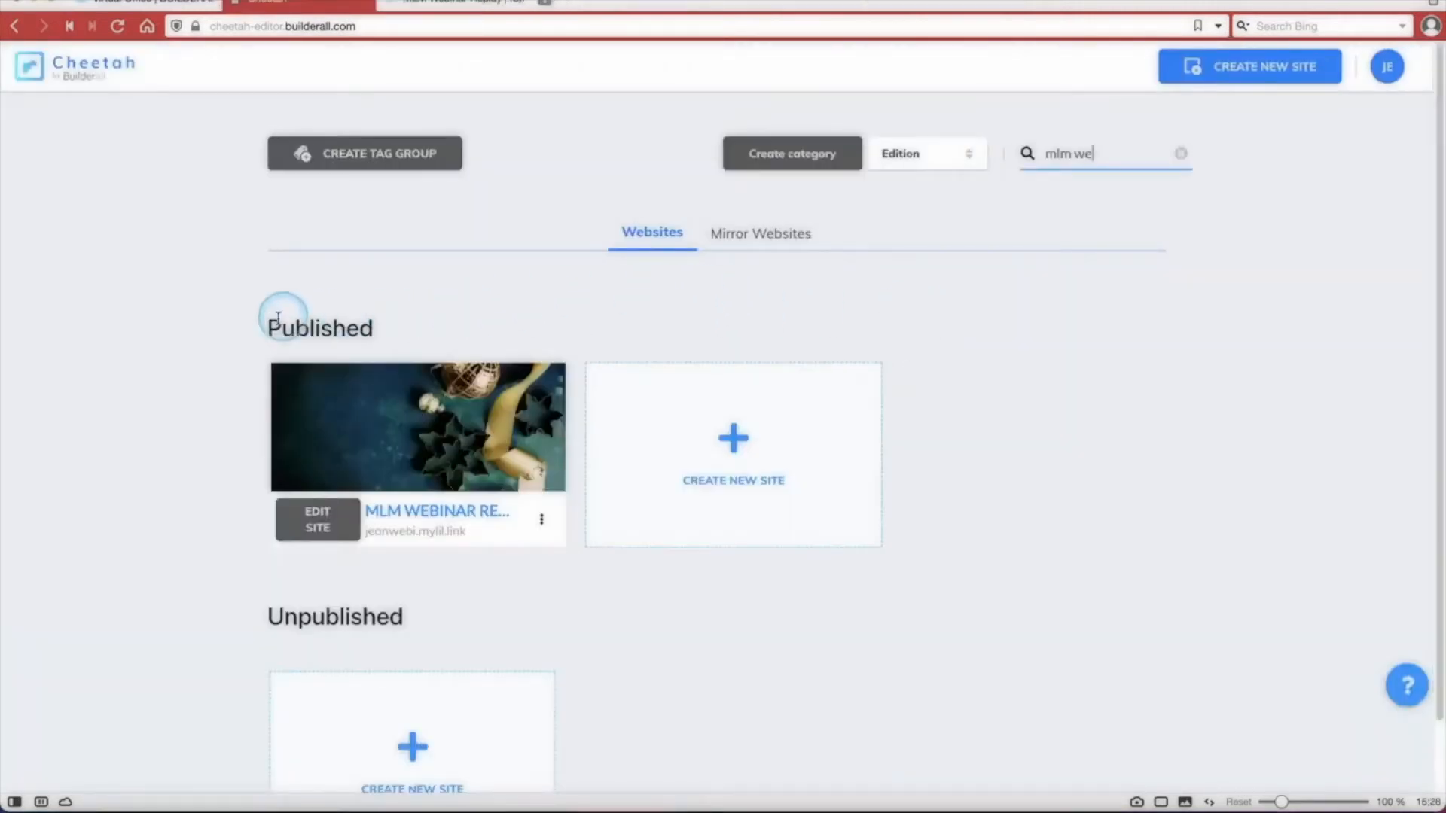
Disconnect the domain of the first of the duplicate MLM Webinar Replay sites among the mirror websites.
{"action": "left_click", "coordinate": [771, 235]}
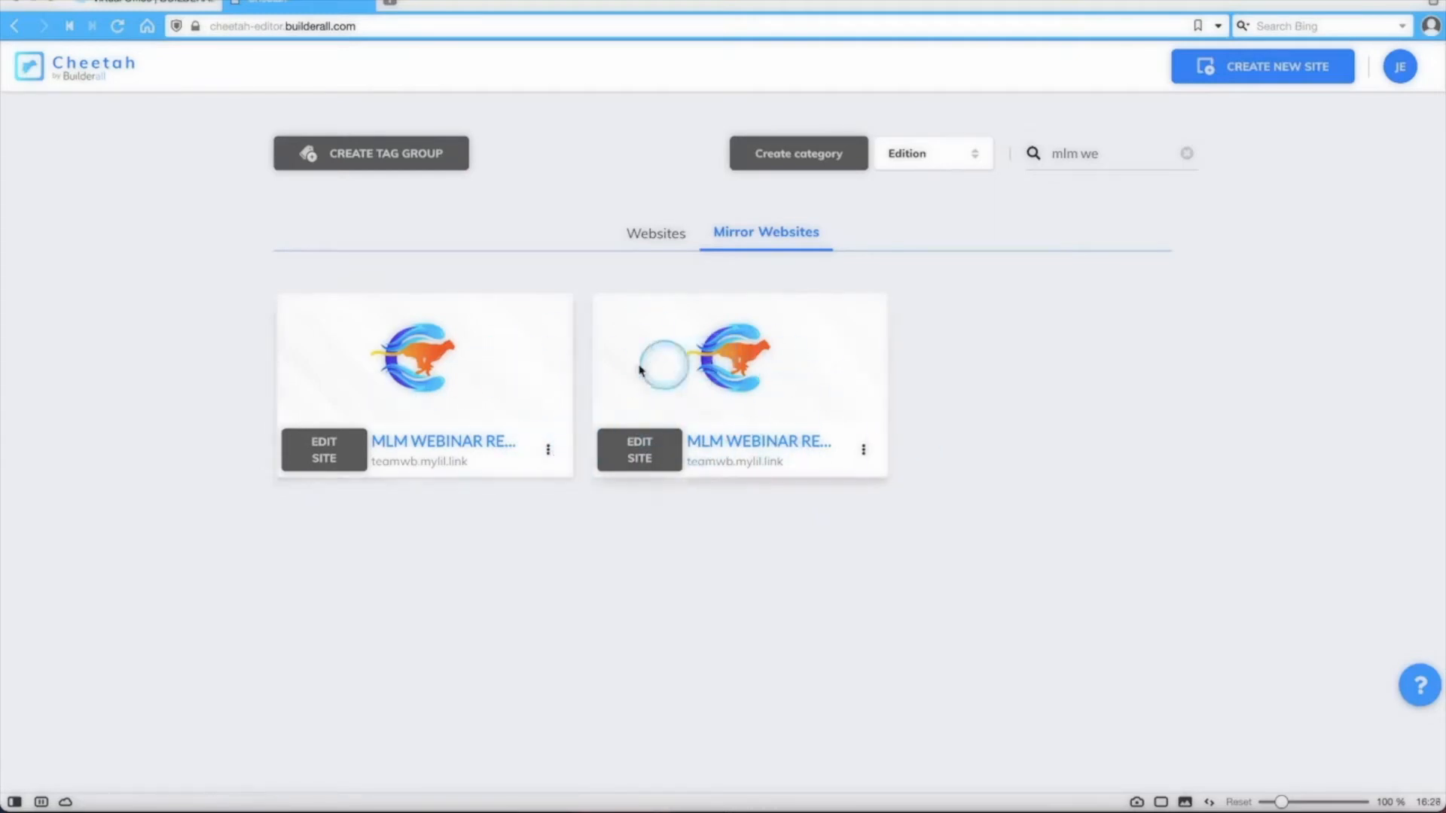
{"action": "left_click", "coordinate": [548, 452]}
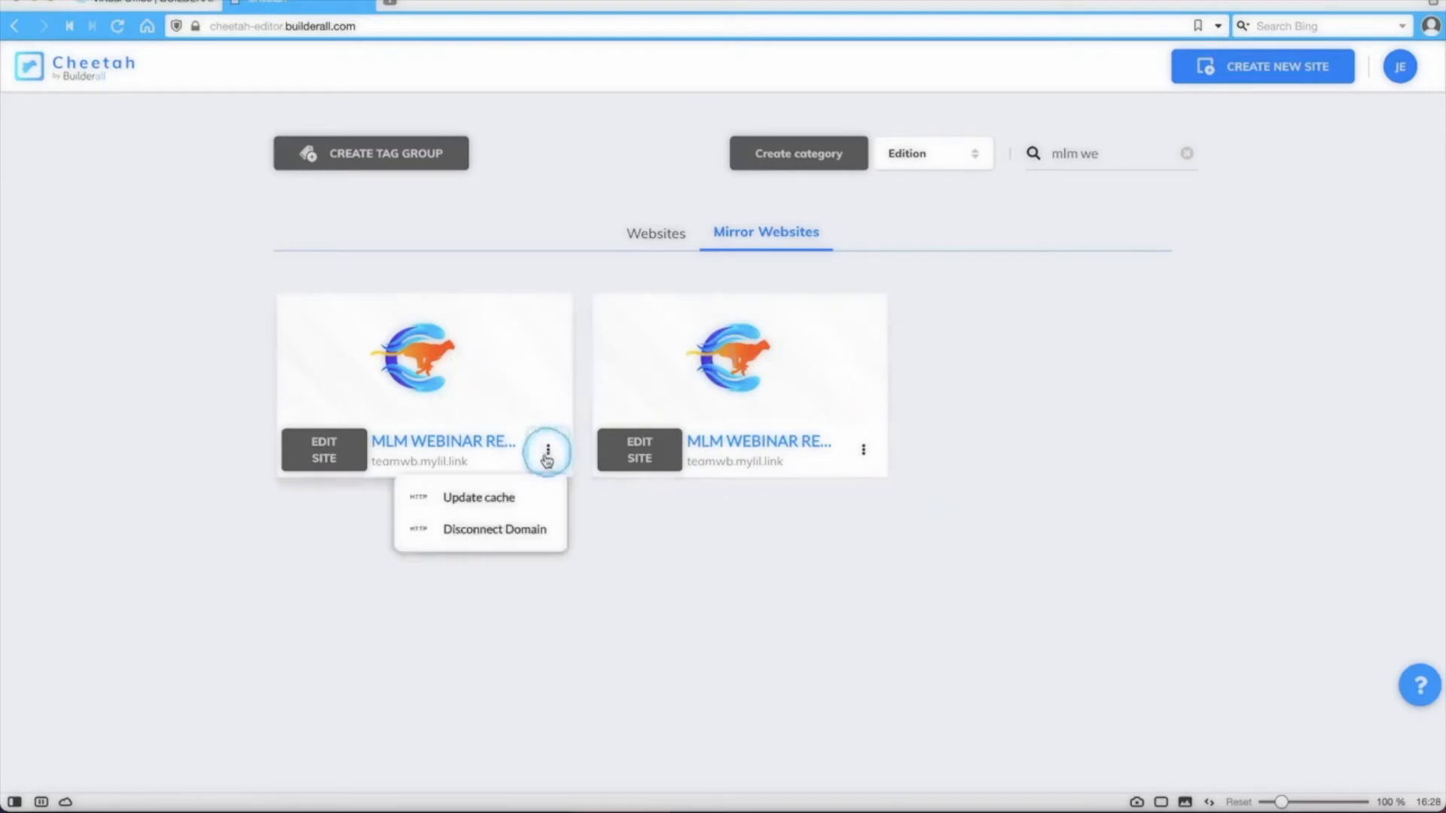
{"action": "left_click", "coordinate": [478, 530]}
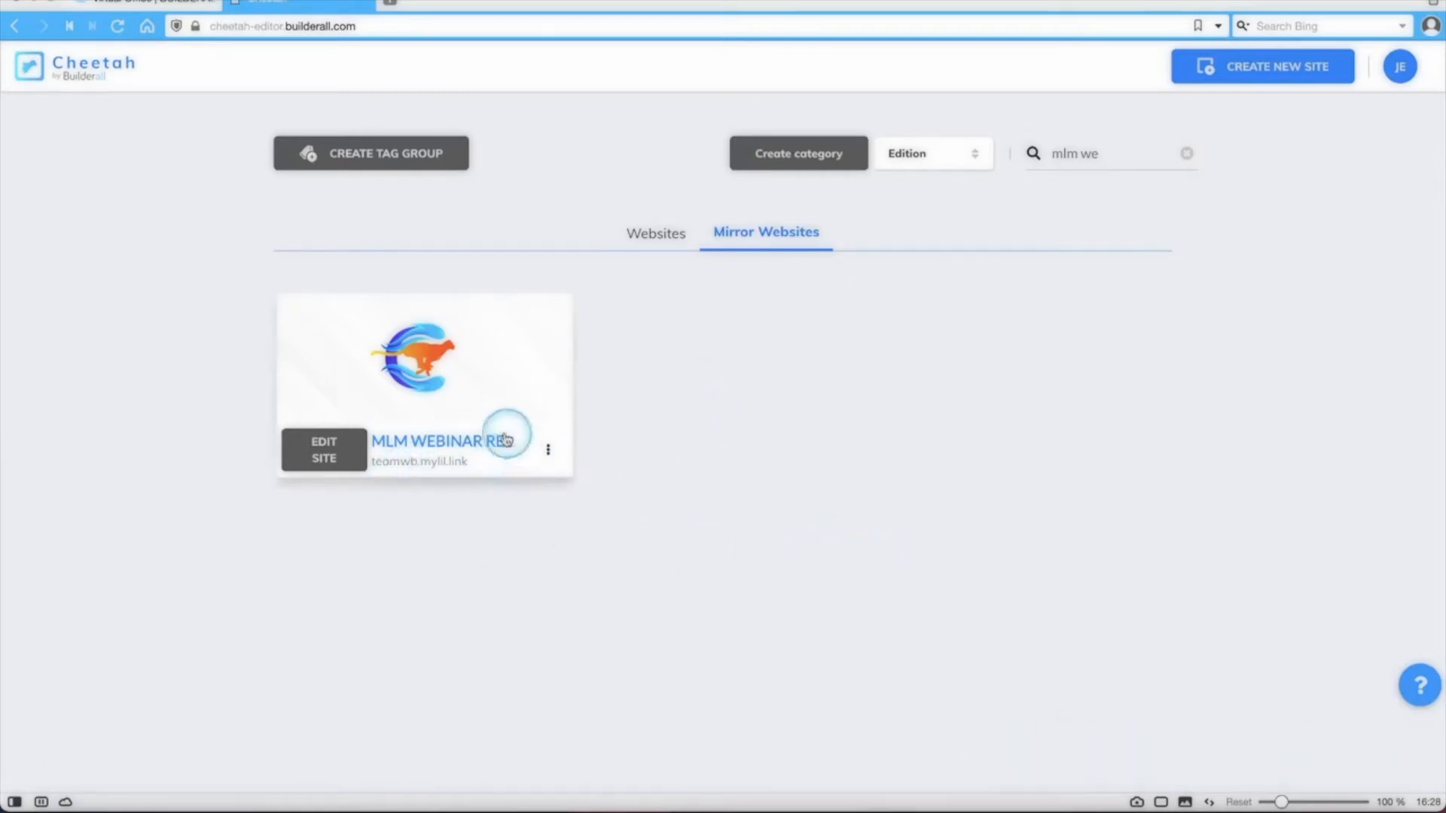
Open the remaining mirror site and check the inviter's name in its heading and where the GET STARTED WITH button leads.
{"action": "left_click", "coordinate": [426, 449]}
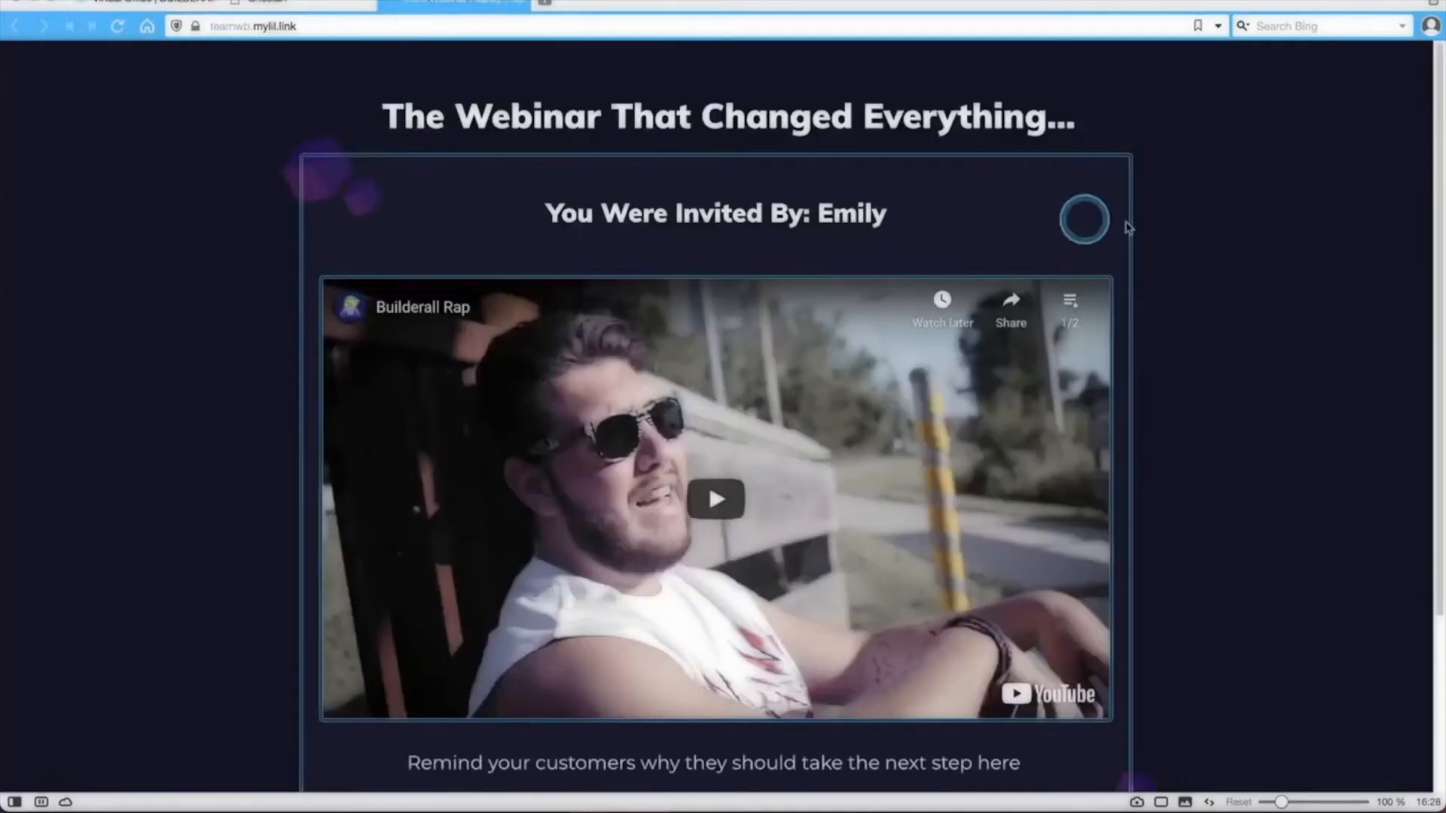
{"action": "left_click_drag", "start_coordinate": [818, 216], "coordinate": [898, 220]}
{"action": "left_click", "coordinate": [896, 219]}
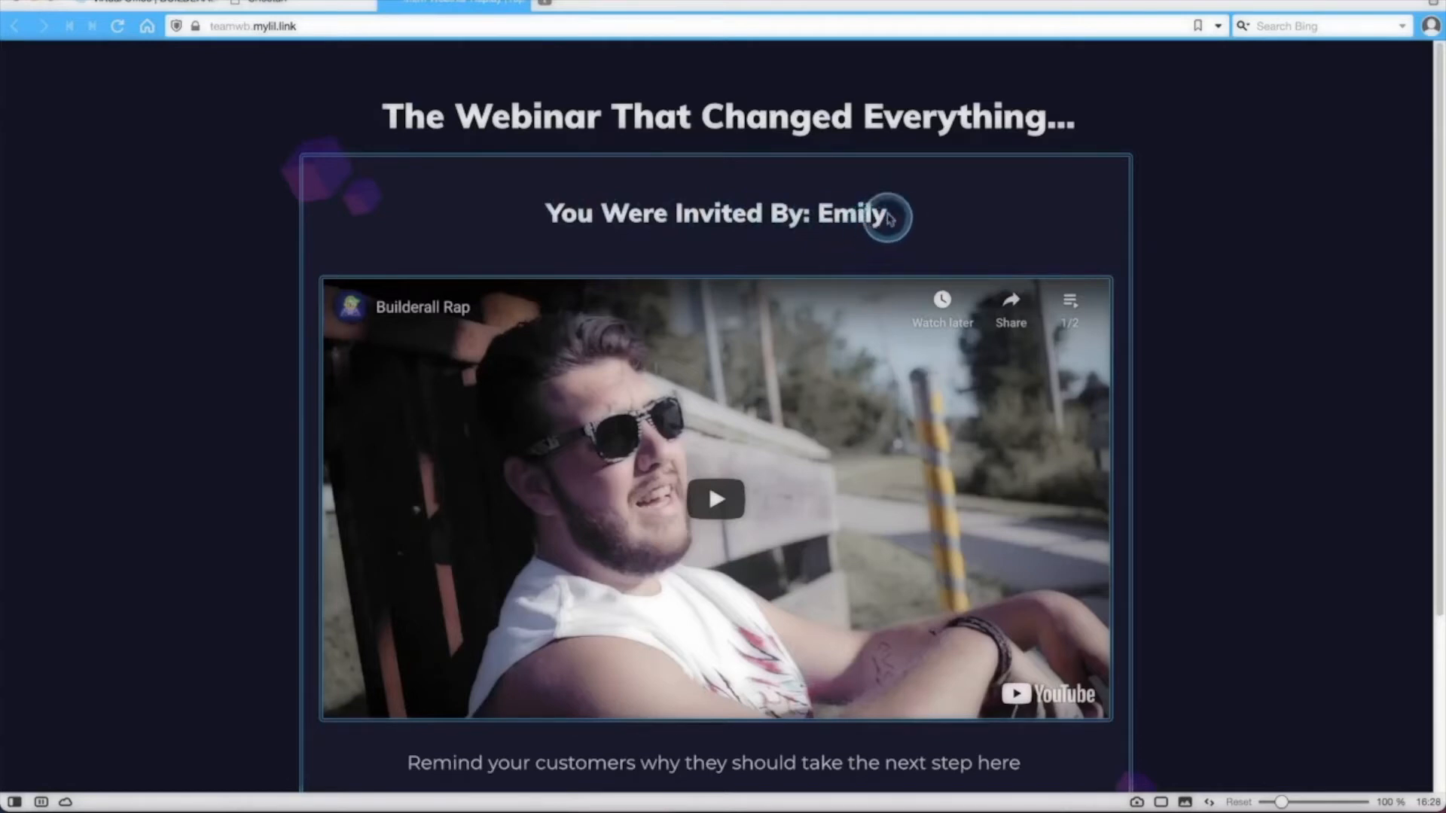
{"action": "scroll", "coordinate": [866, 226], "scroll_direction": "down", "scroll_amount": 3}
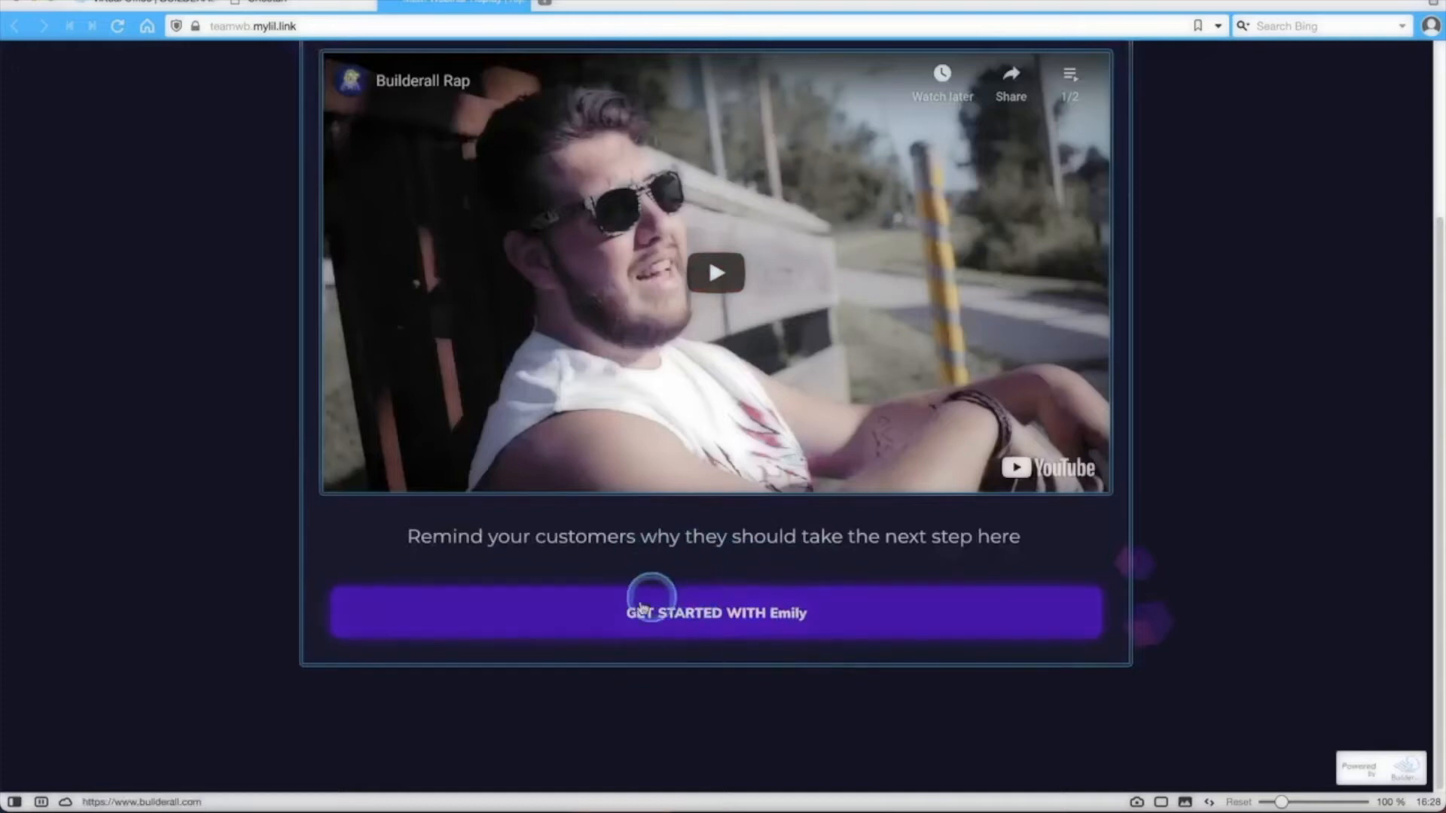
{"action": "left_click", "coordinate": [723, 614]}
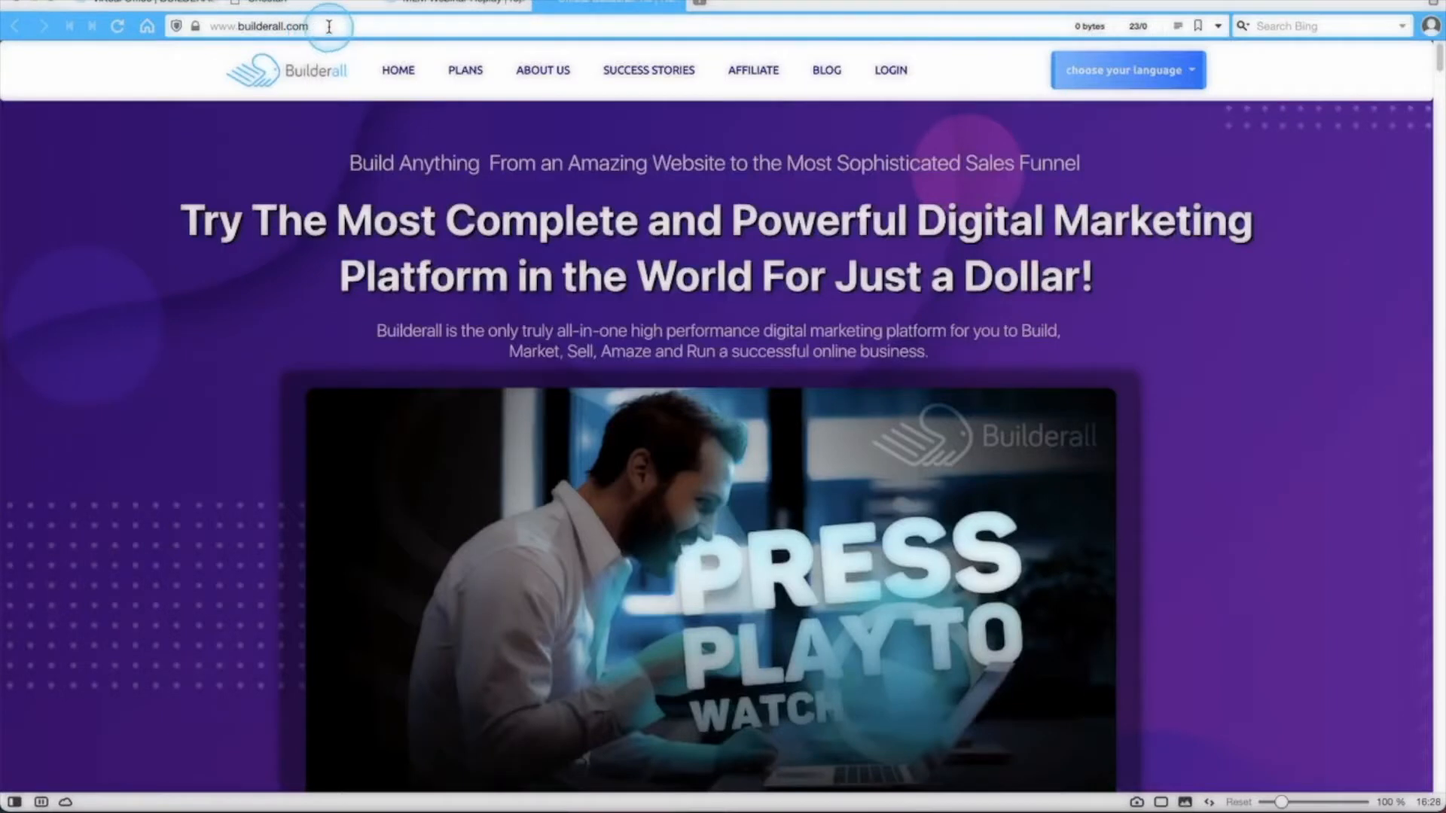
Return to the mirrored webinar page and review the personalized name in the invitation heading and the button label.
{"action": "left_click", "coordinate": [490, 6]}
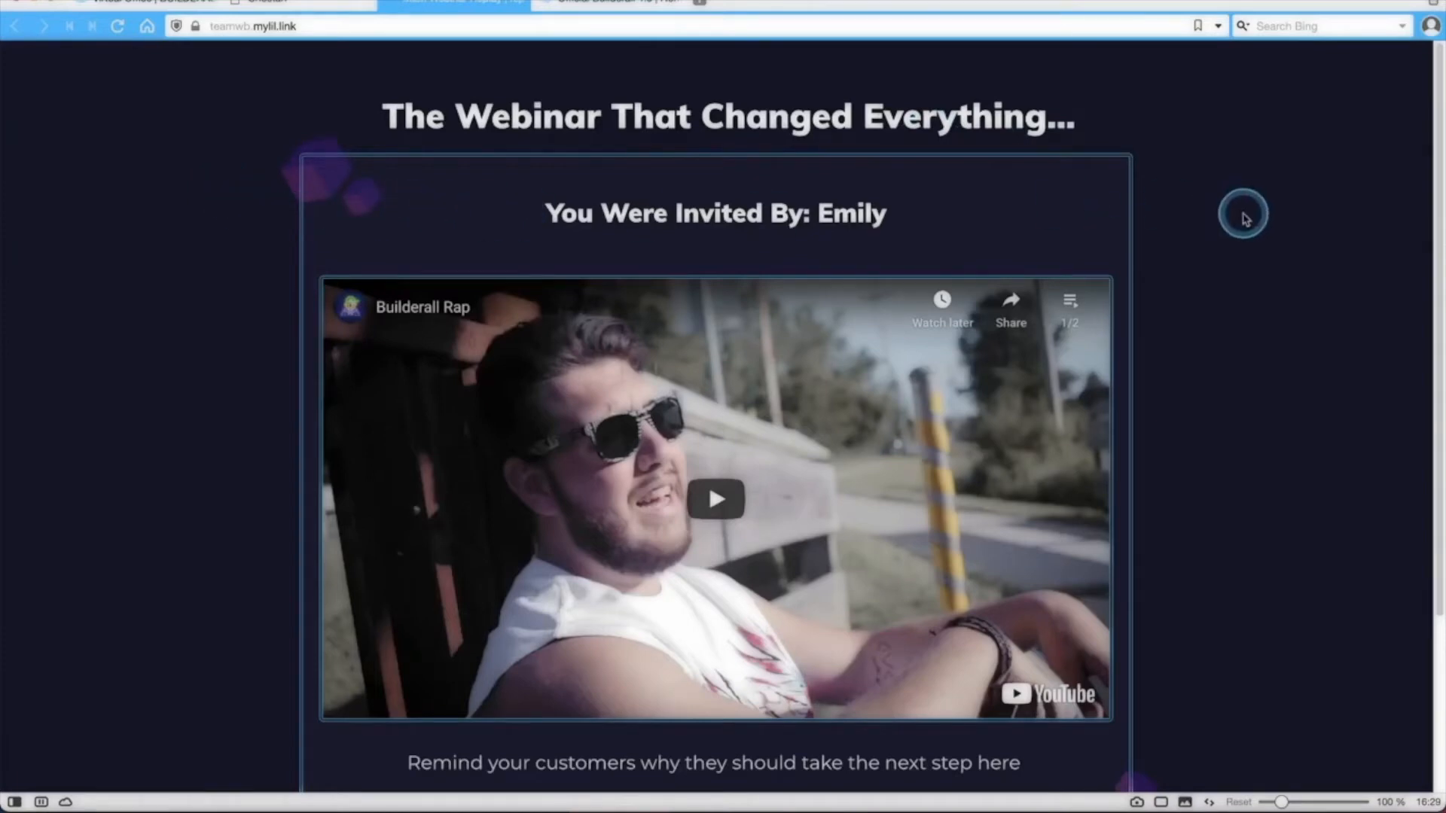
{"action": "scroll", "coordinate": [1243, 219], "scroll_direction": "down", "scroll_amount": 1}
{"action": "scroll", "coordinate": [1243, 219], "scroll_direction": "down", "scroll_amount": 3}
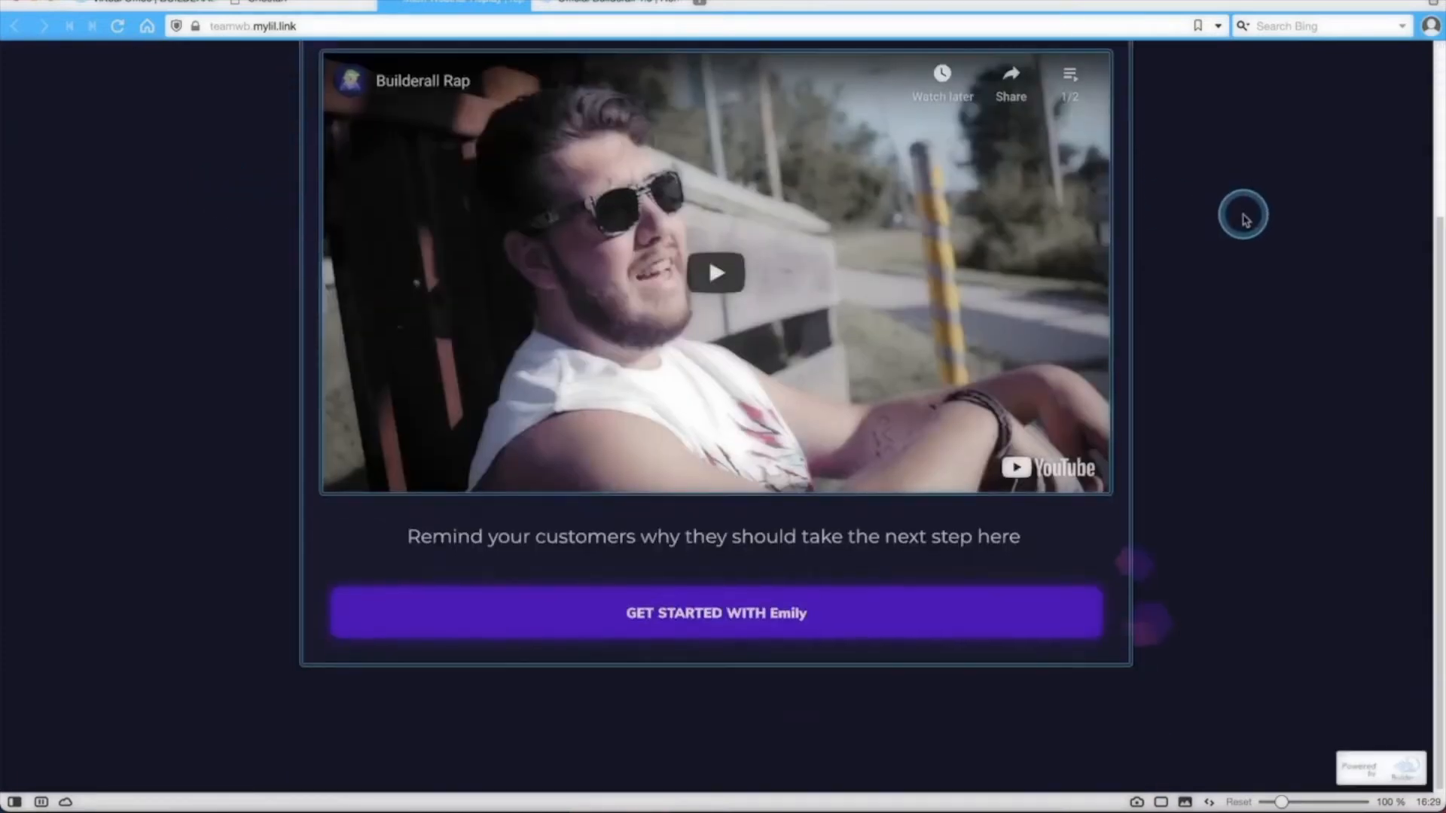
{"action": "scroll", "coordinate": [1244, 219], "scroll_direction": "up", "scroll_amount": 3}
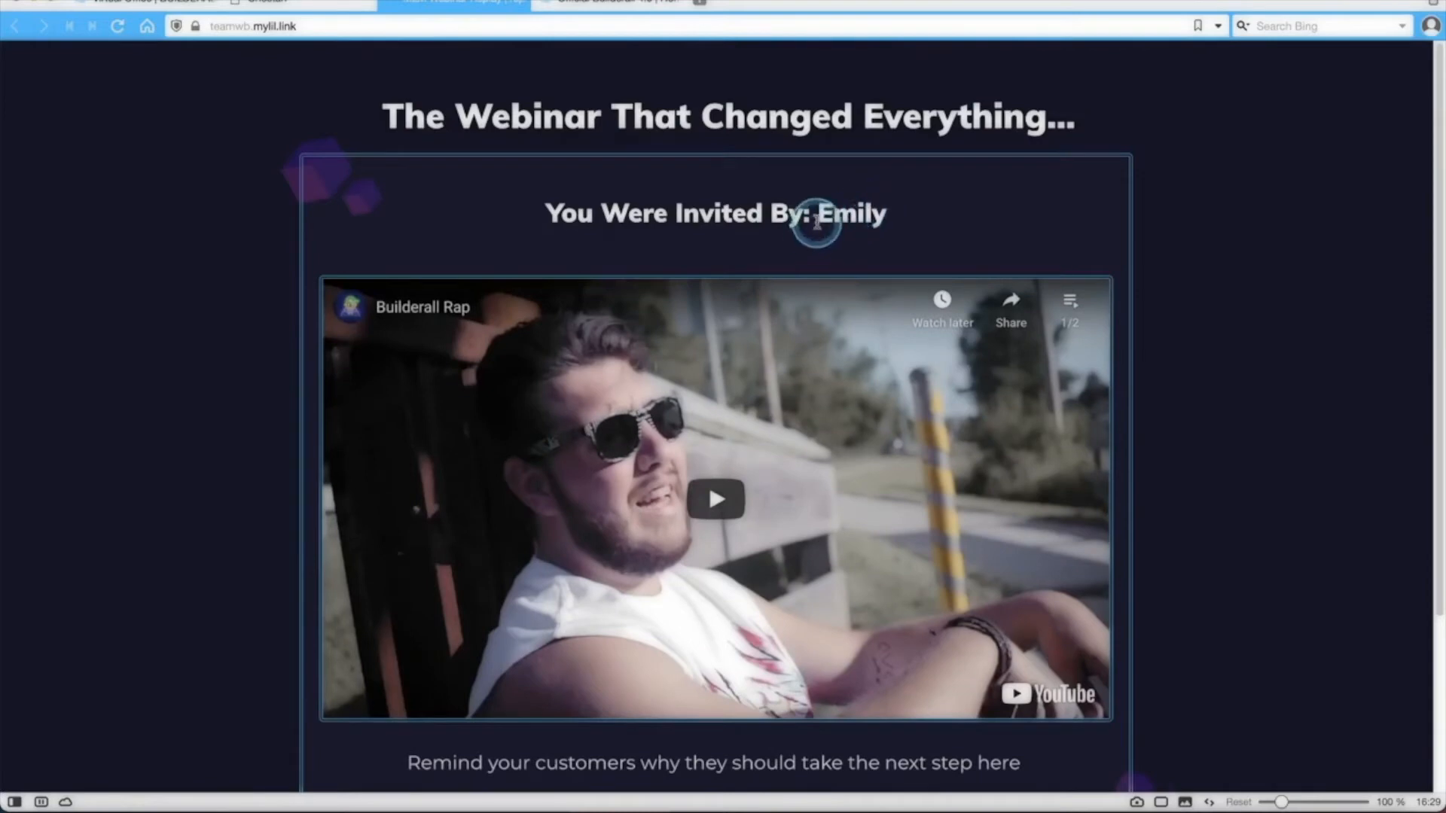
{"action": "left_click_drag", "start_coordinate": [818, 217], "coordinate": [903, 233]}
{"action": "scroll", "coordinate": [665, 768], "scroll_direction": "down", "scroll_amount": 2}
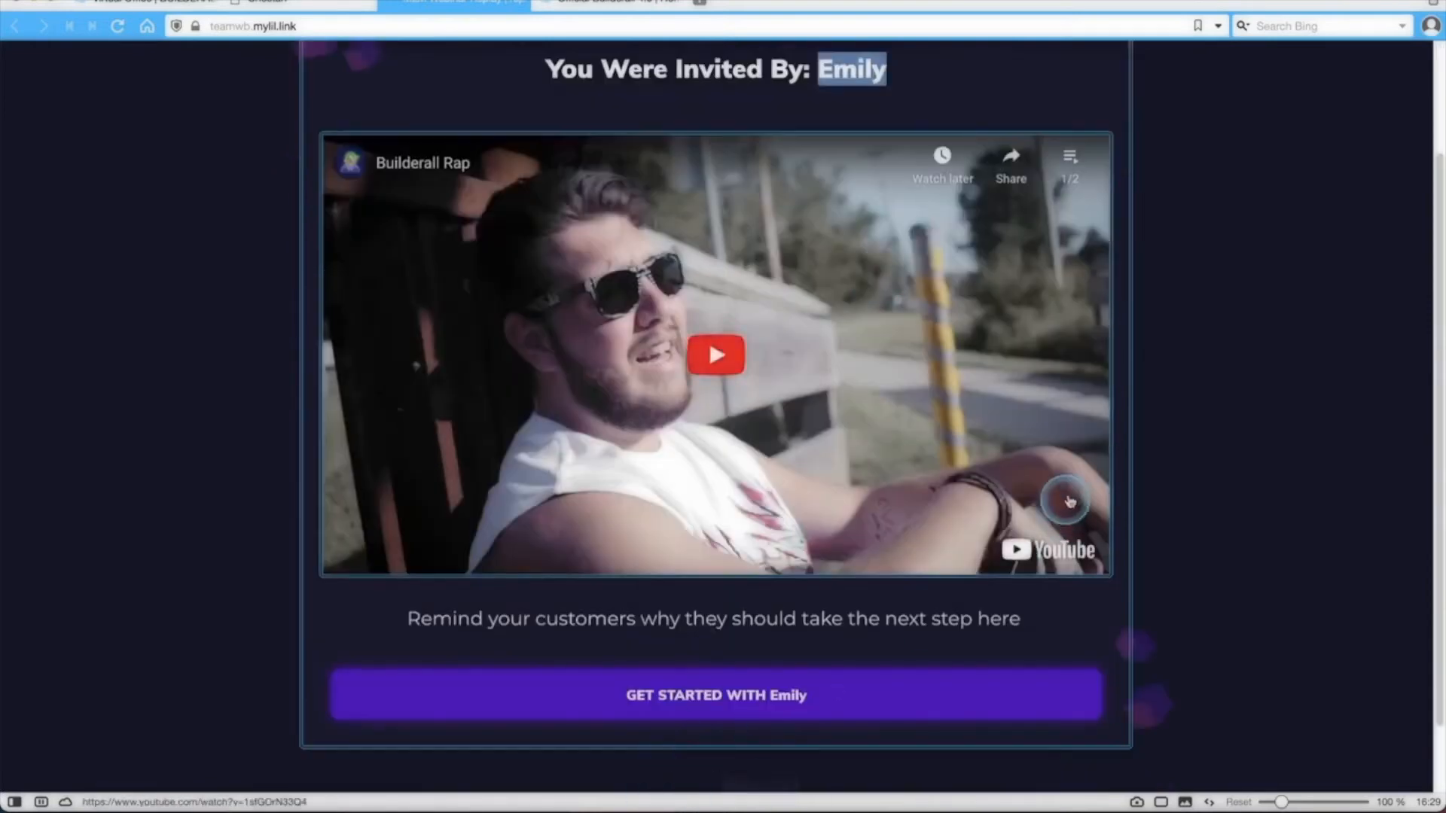
Update the cache of the MLM Webinar Replay mirror site connected to teamwb.mylil.link among the mirror websites.
{"action": "scroll", "coordinate": [1210, 406], "scroll_direction": "up", "scroll_amount": 2}
{"action": "left_click", "coordinate": [900, 224]}
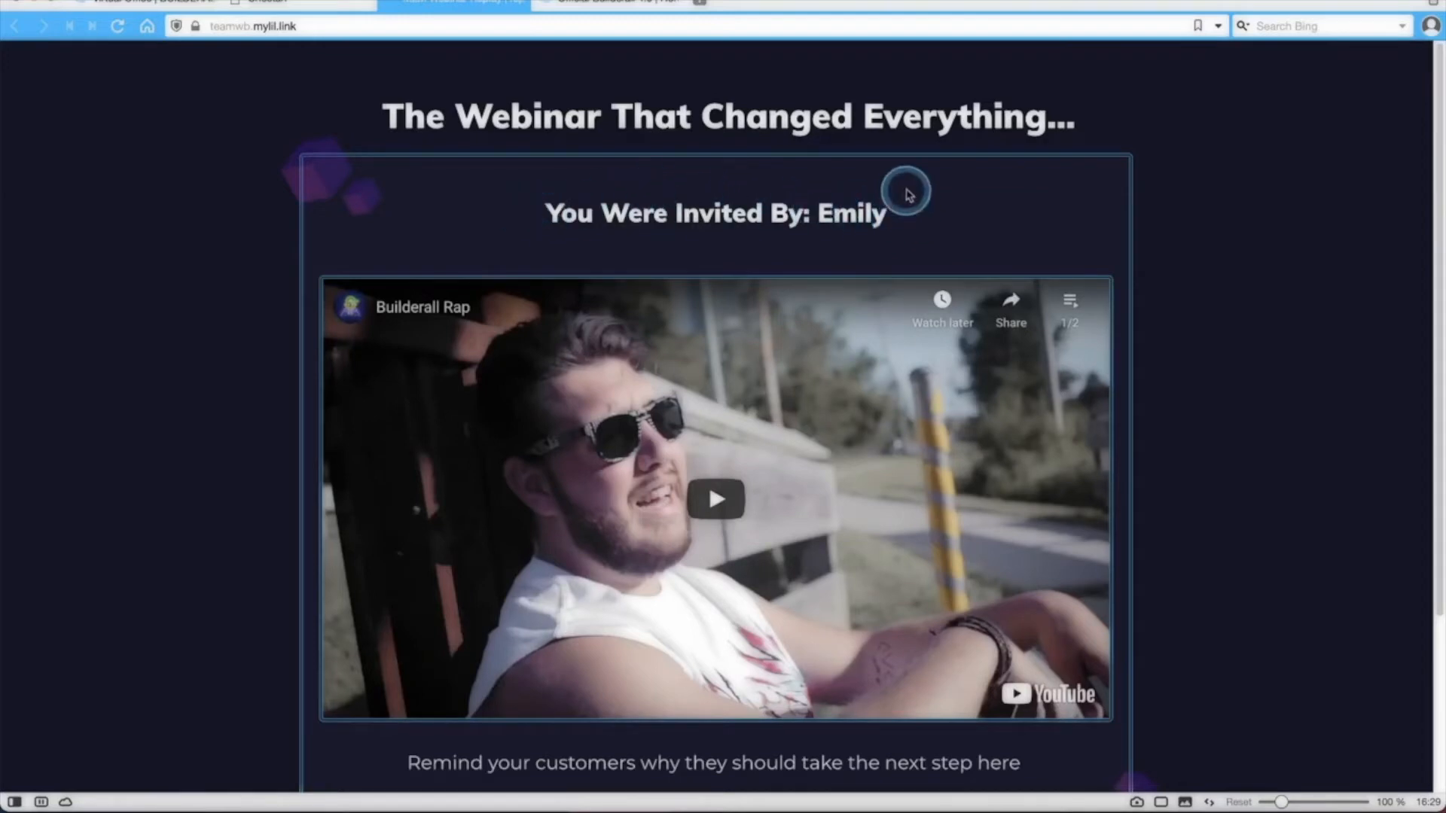
{"action": "left_click", "coordinate": [322, 6]}
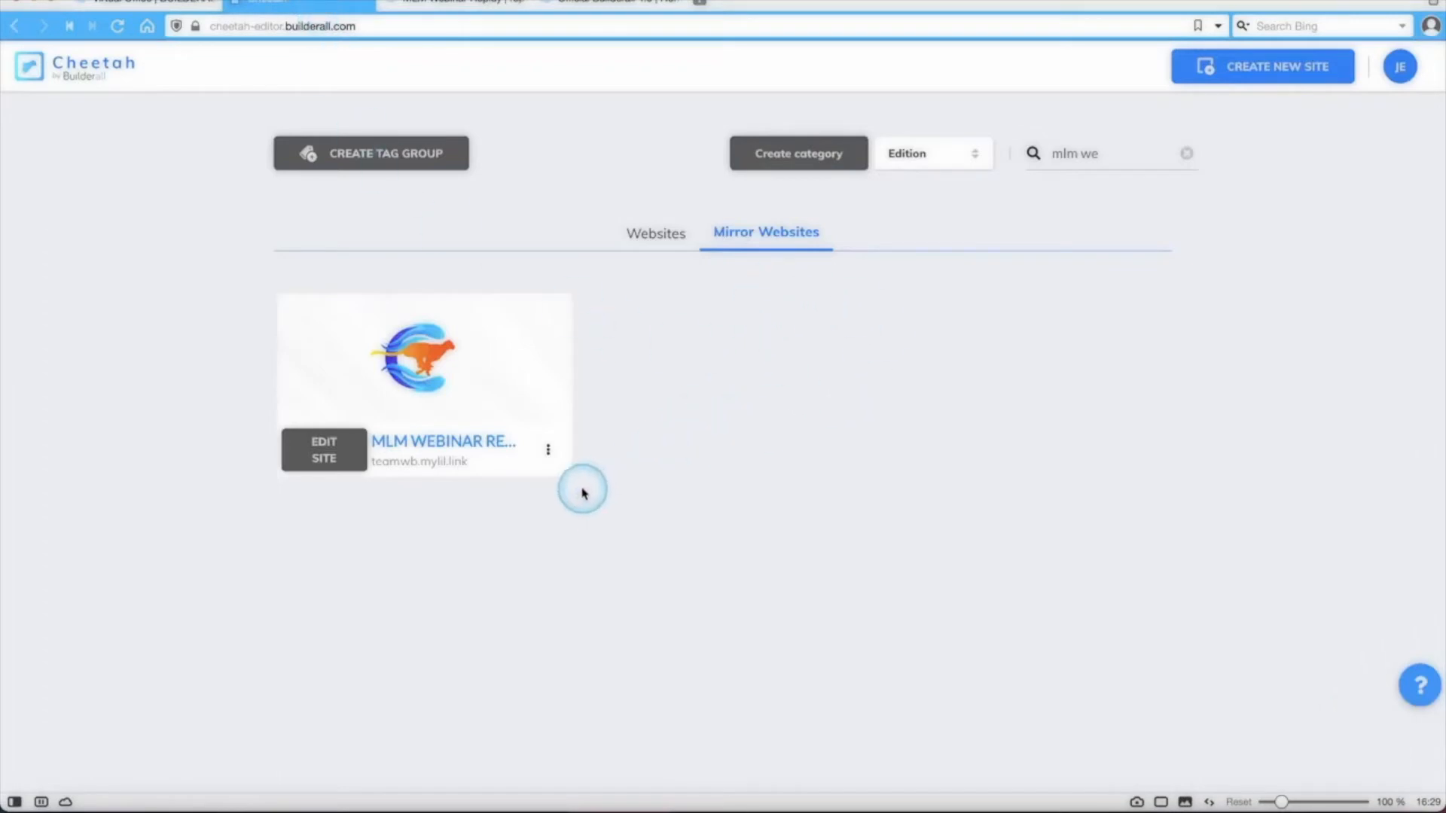
{"action": "left_click", "coordinate": [547, 449]}
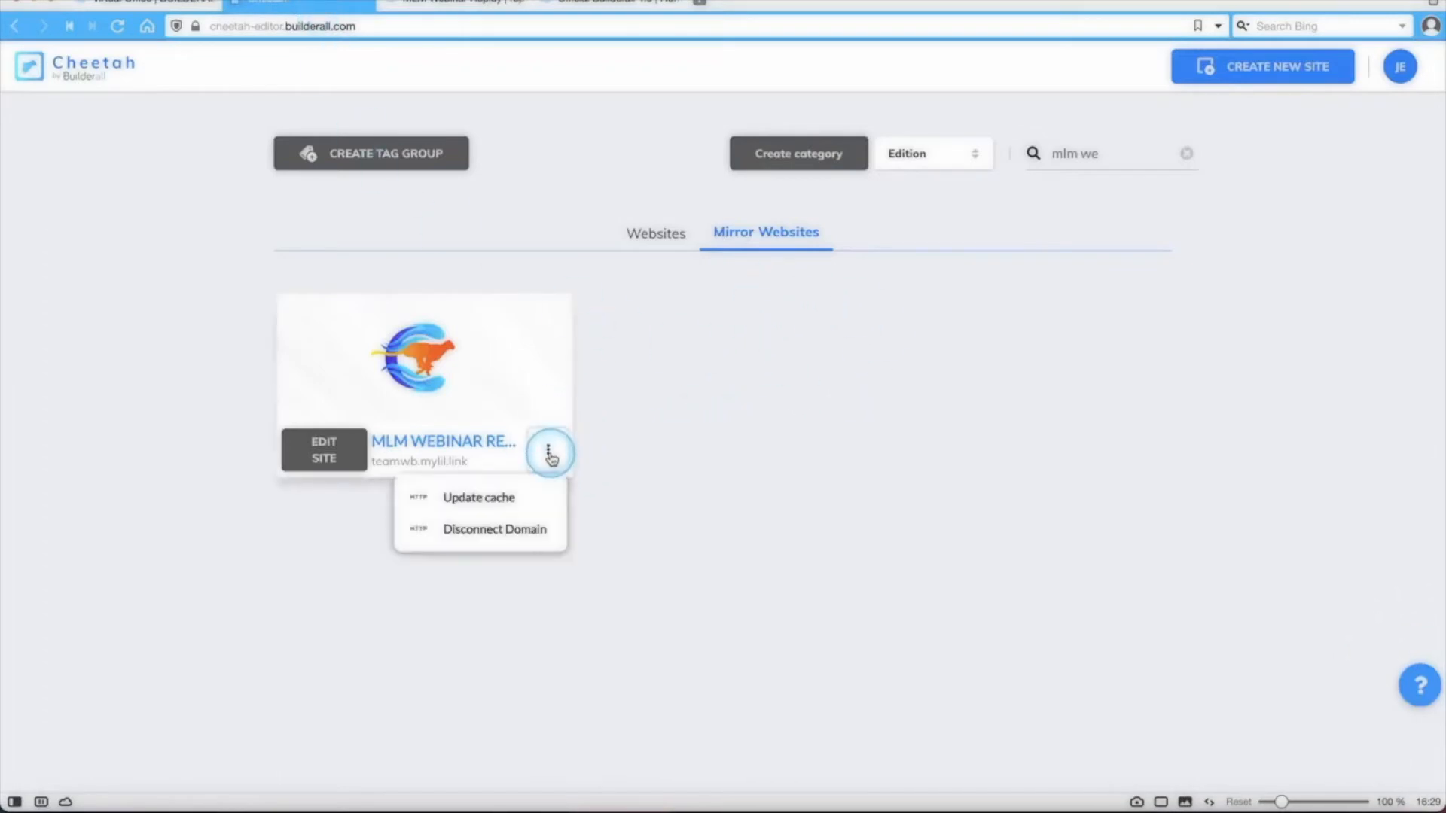
{"action": "left_click", "coordinate": [501, 498]}
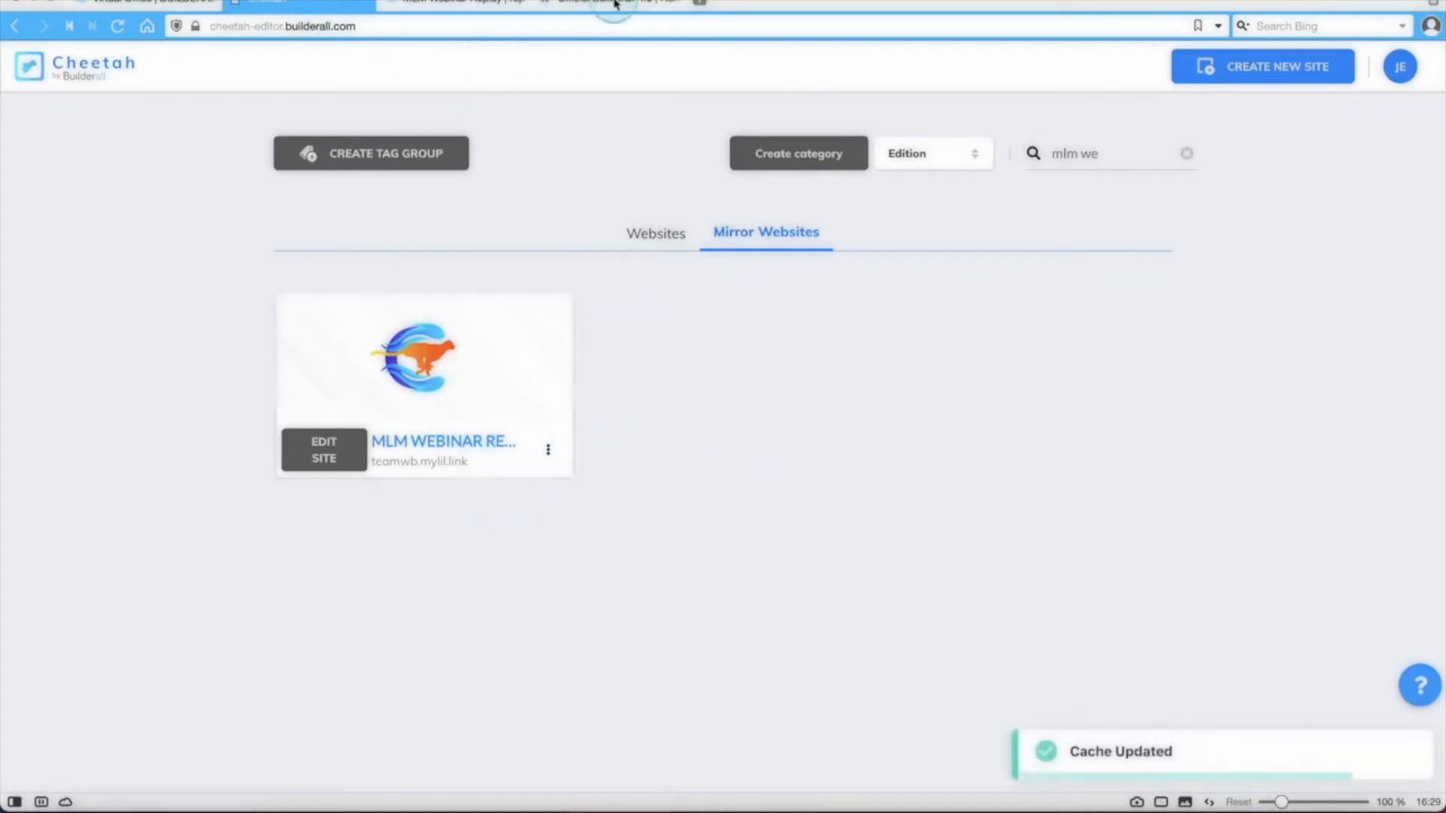
Go back to the live mirrored webinar page and look over its invitation heading, video and get-started button once more.
{"action": "left_click", "coordinate": [444, 8]}
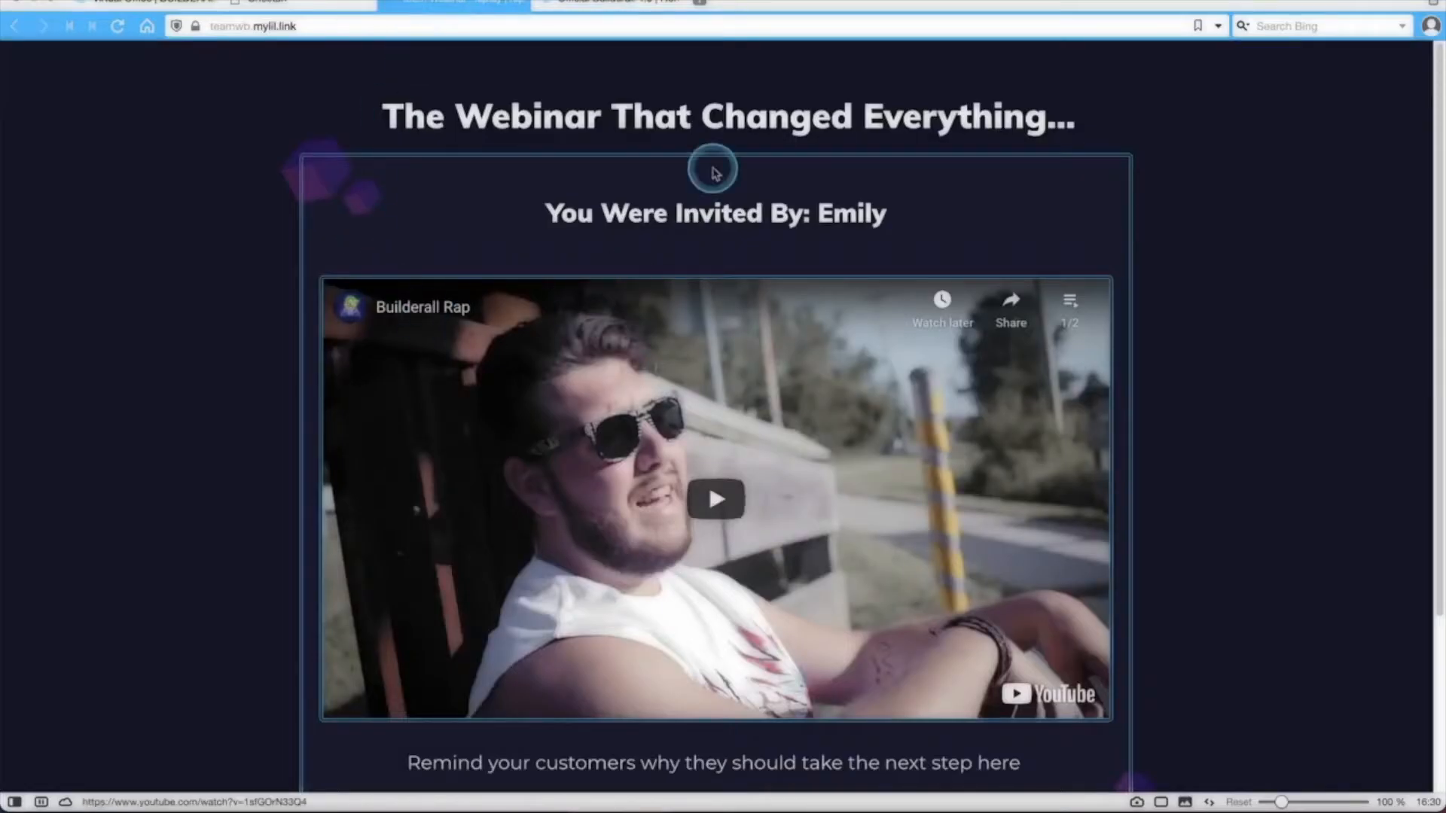
{"action": "scroll", "coordinate": [723, 226], "scroll_direction": "down", "scroll_amount": 3}
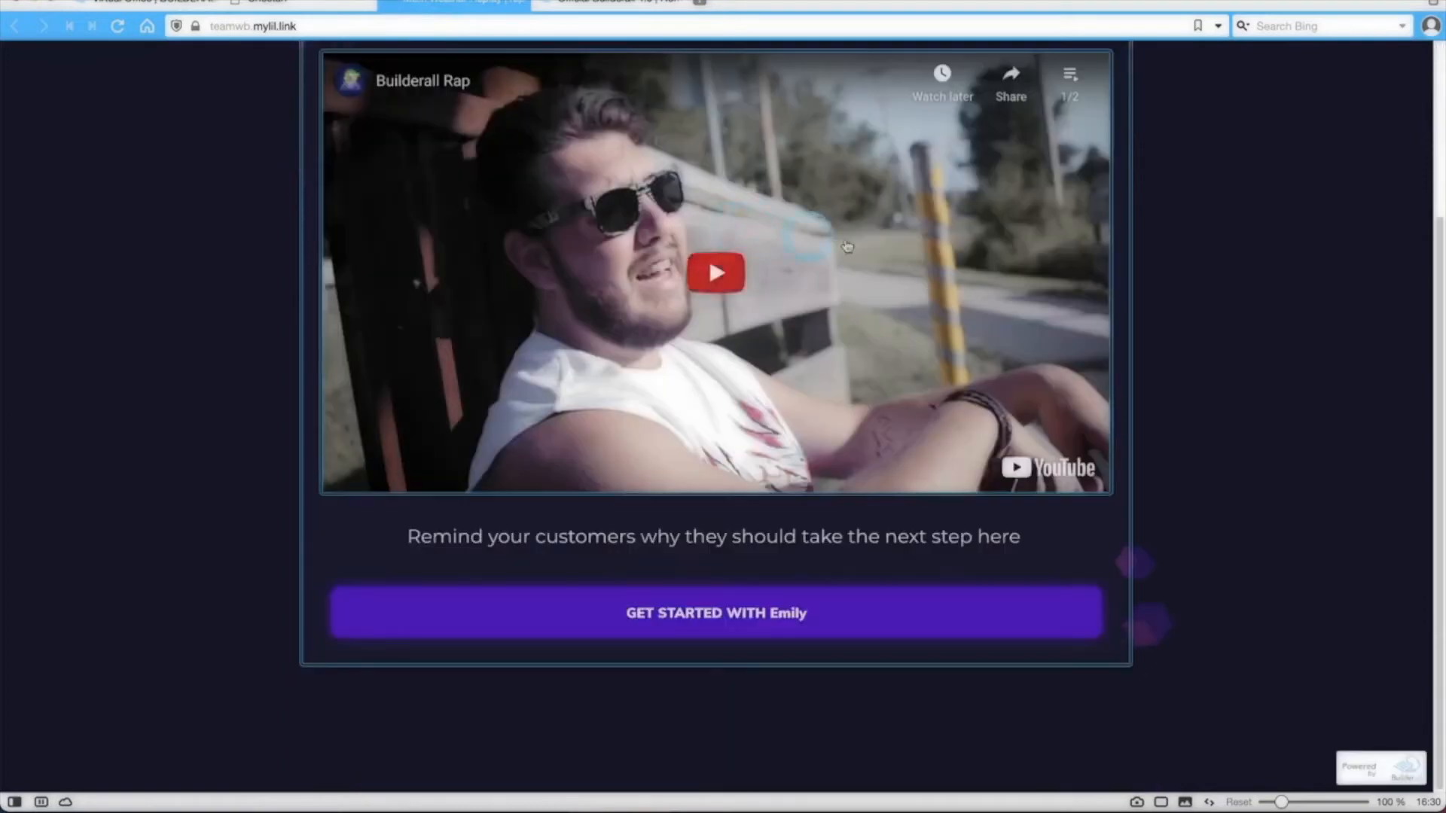
{"action": "scroll", "coordinate": [919, 219], "scroll_direction": "up", "scroll_amount": 3}
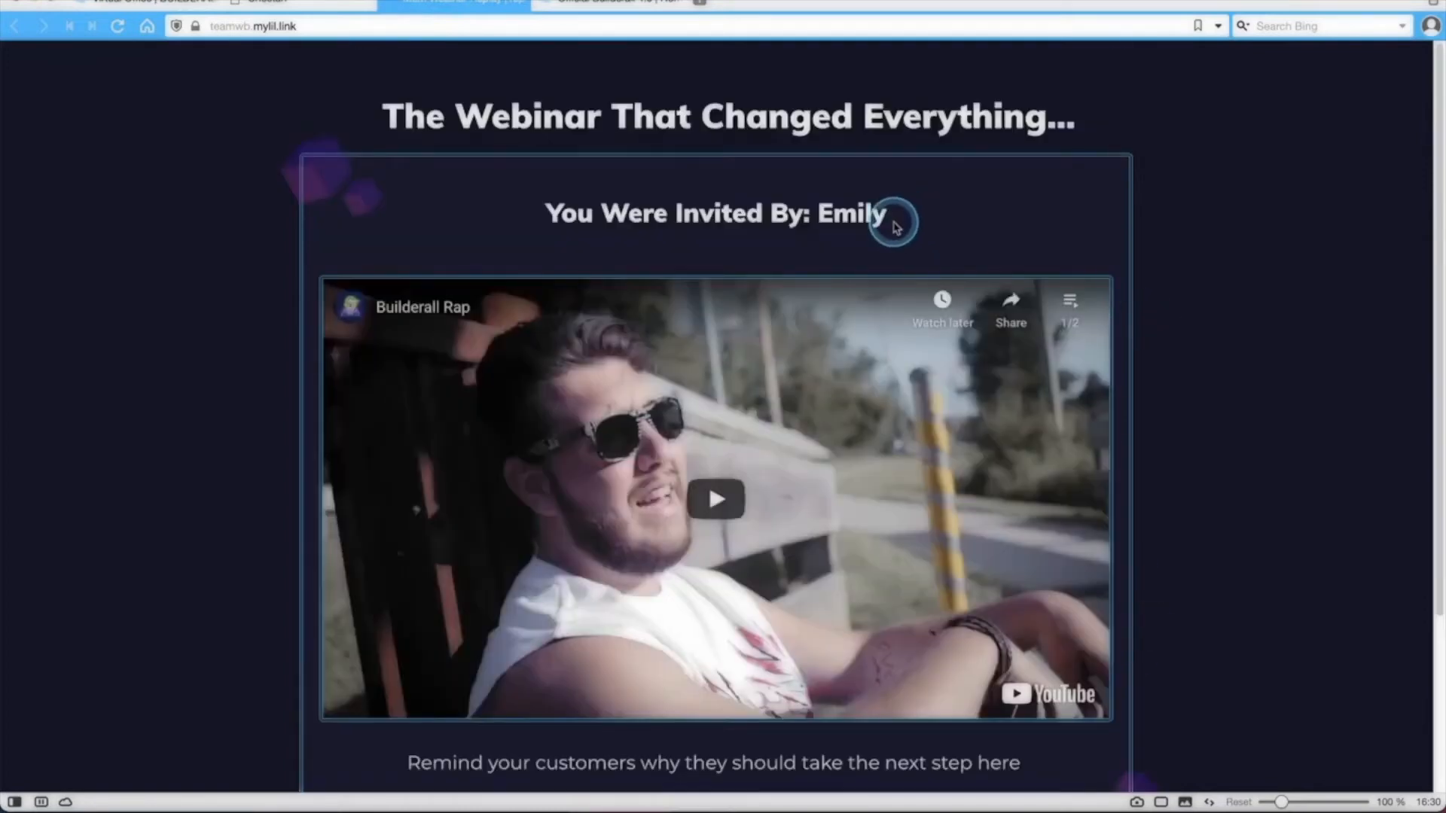